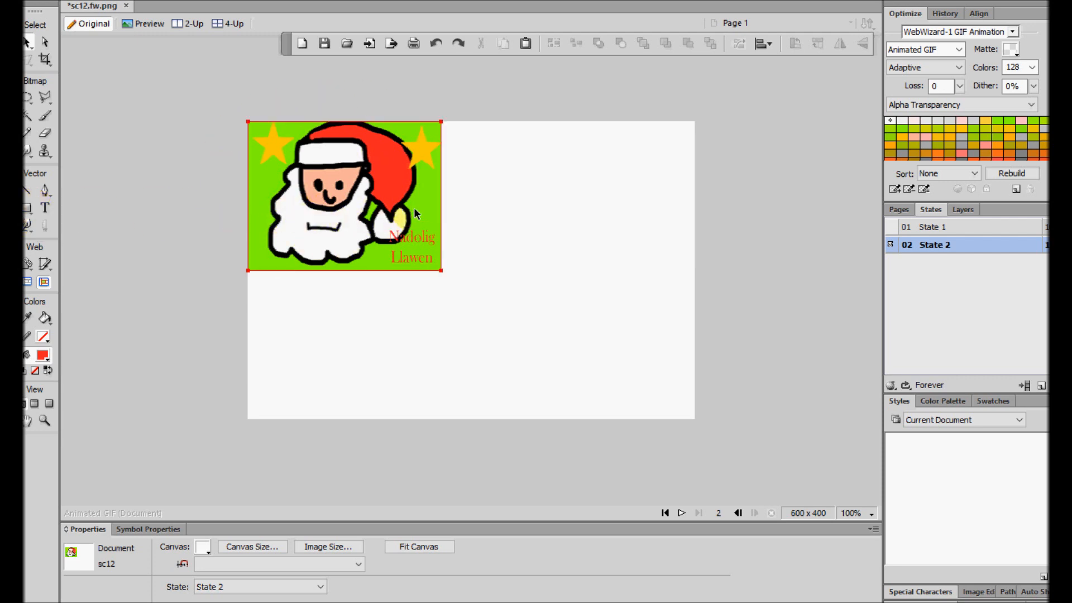
Draw an ellipse about 144 by 197 px beside the Santa picture and fill it with skin tone #FFB399.
click(28, 209)
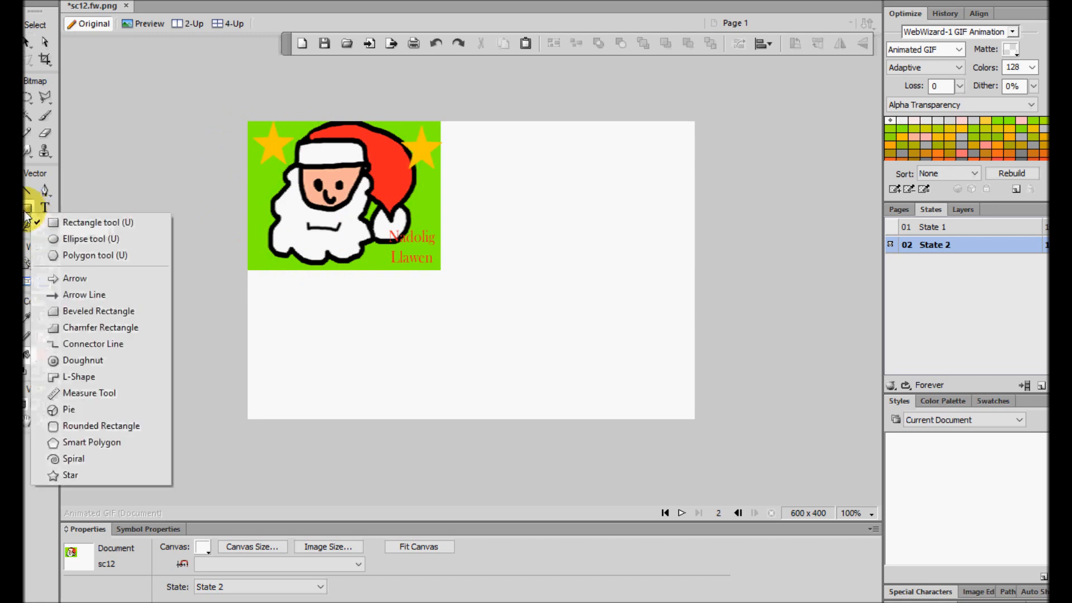
click(79, 239)
drag(524, 179, 635, 326)
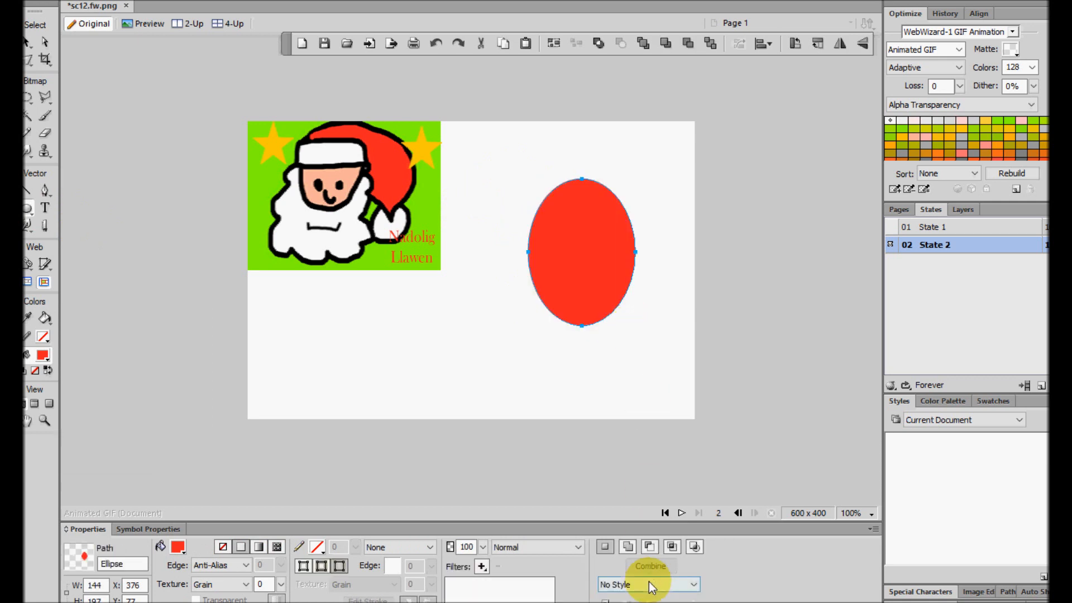
click(179, 547)
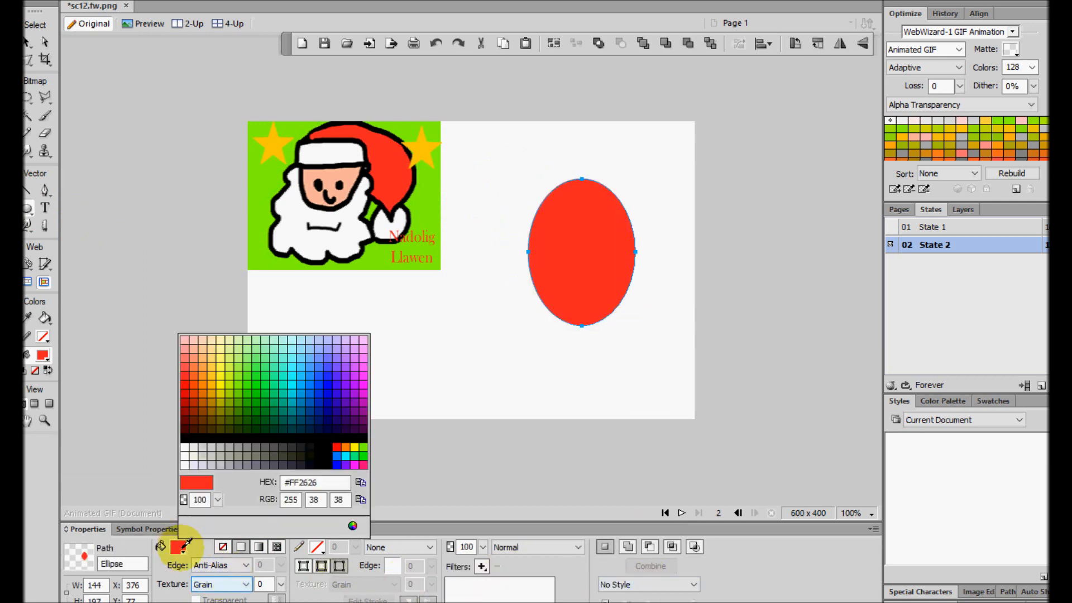
click(198, 346)
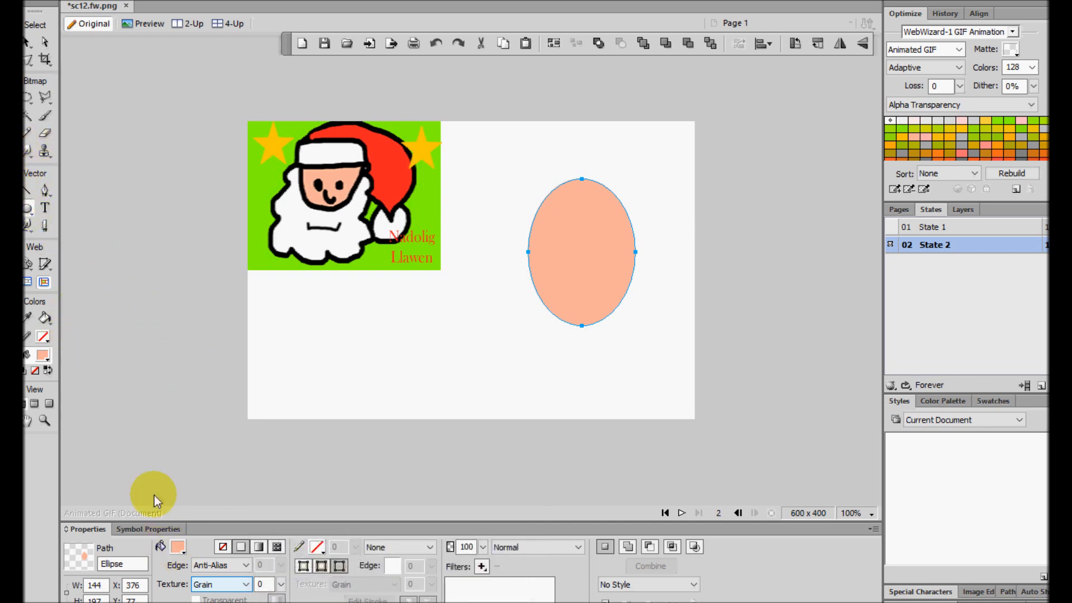
click(27, 42)
click(493, 396)
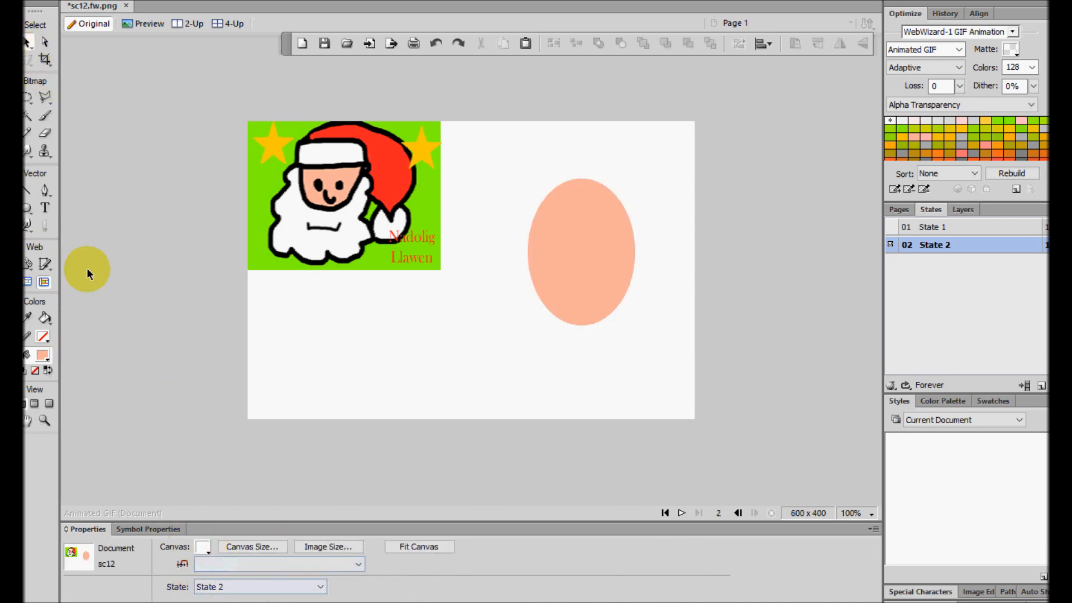
Build a white beard from overlapping ellipses along the sides and lower edge of the face, including one about 91 by 83 px over the chin.
click(27, 208)
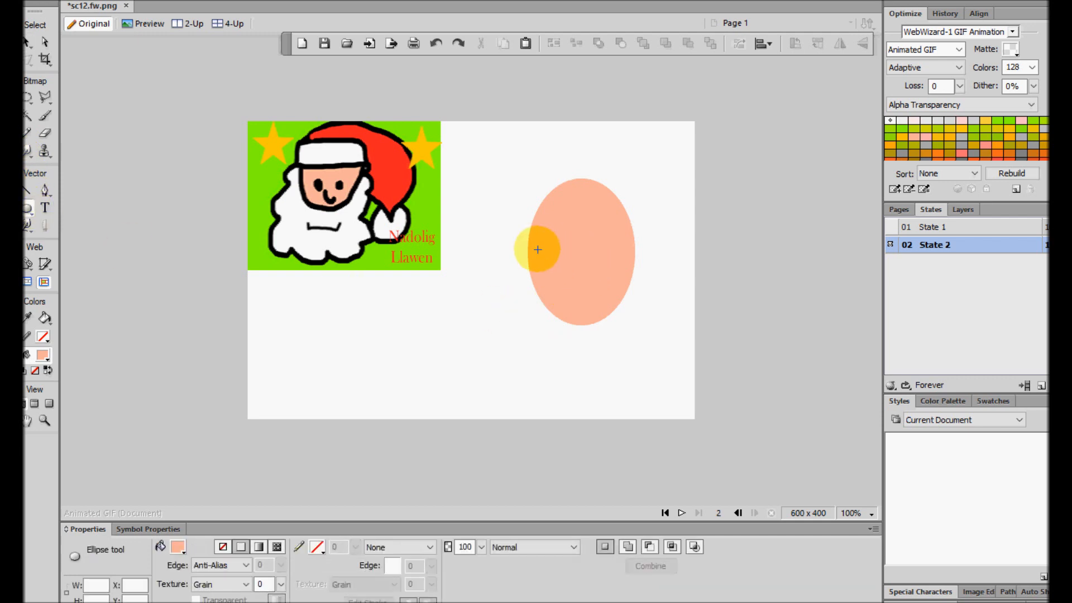
click(177, 548)
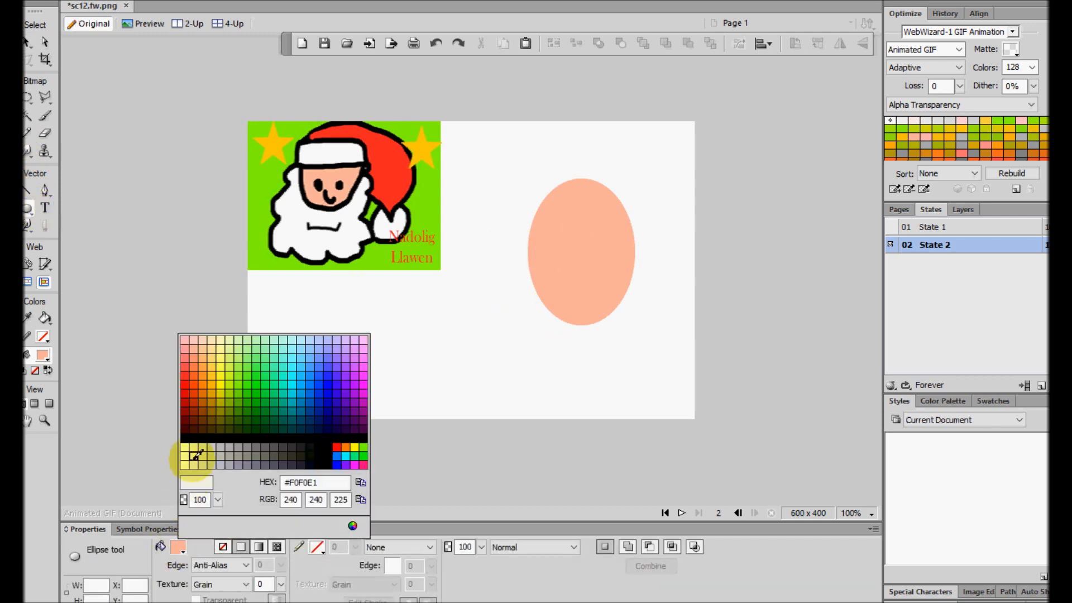
click(186, 439)
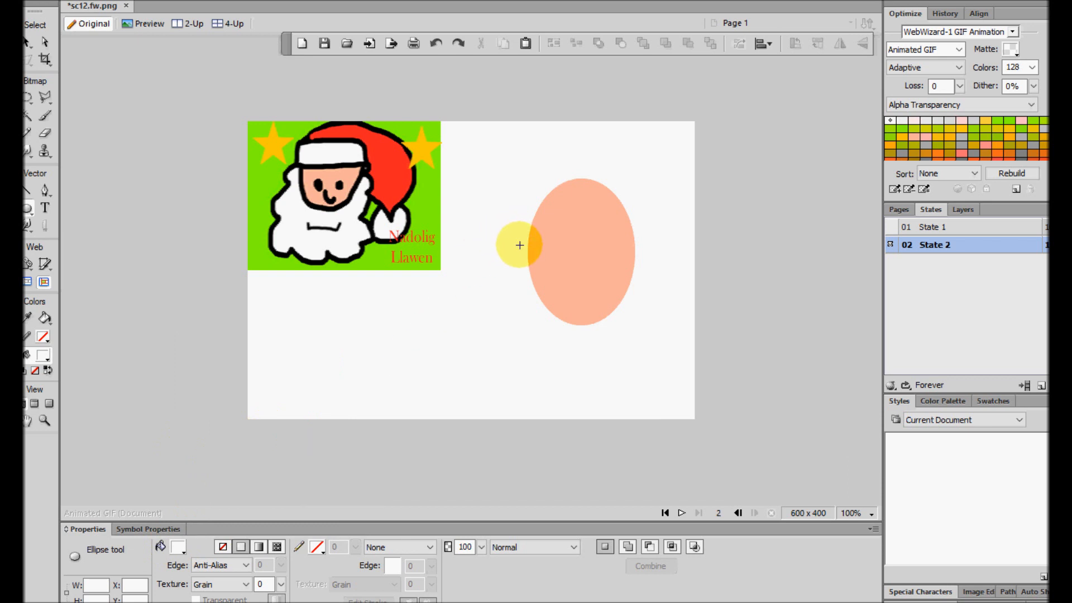
drag(524, 242, 553, 323)
drag(548, 281, 594, 364)
drag(593, 271, 627, 347)
drag(616, 246, 658, 307)
drag(518, 226, 544, 274)
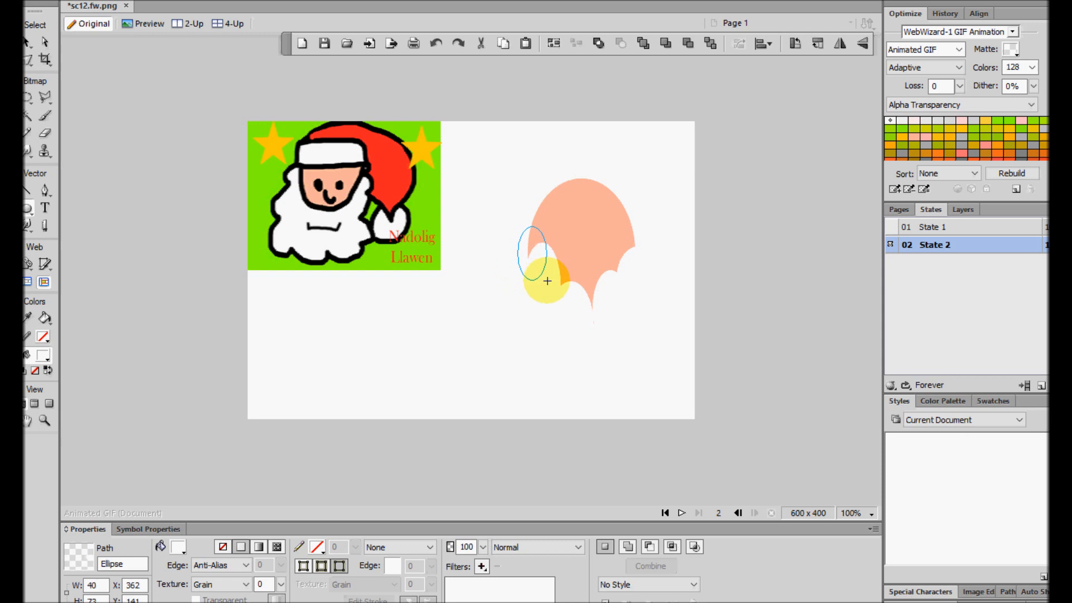
drag(628, 225, 647, 259)
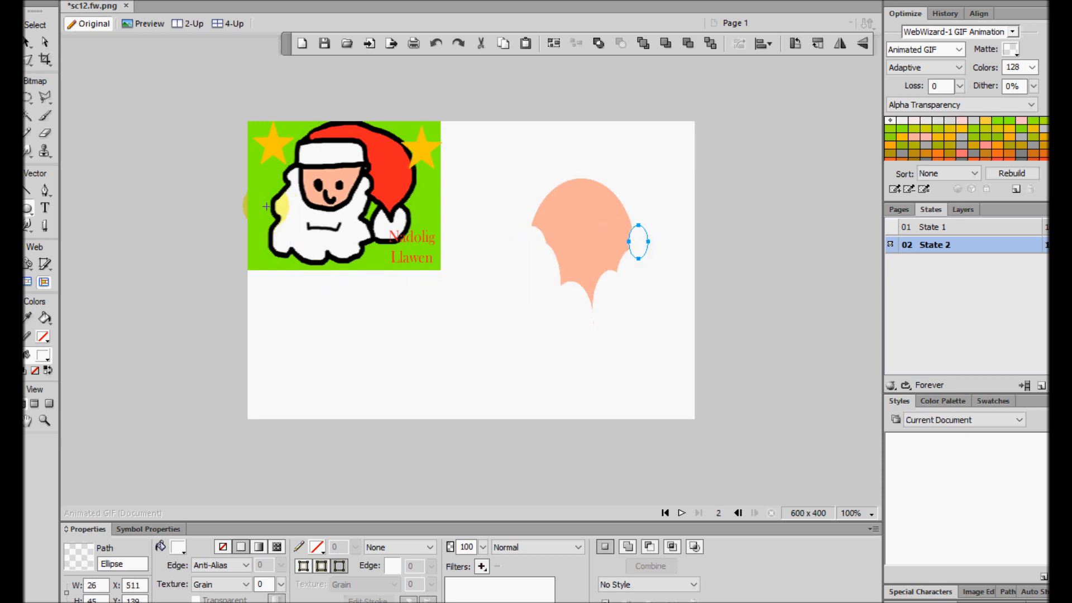
drag(554, 246, 621, 308)
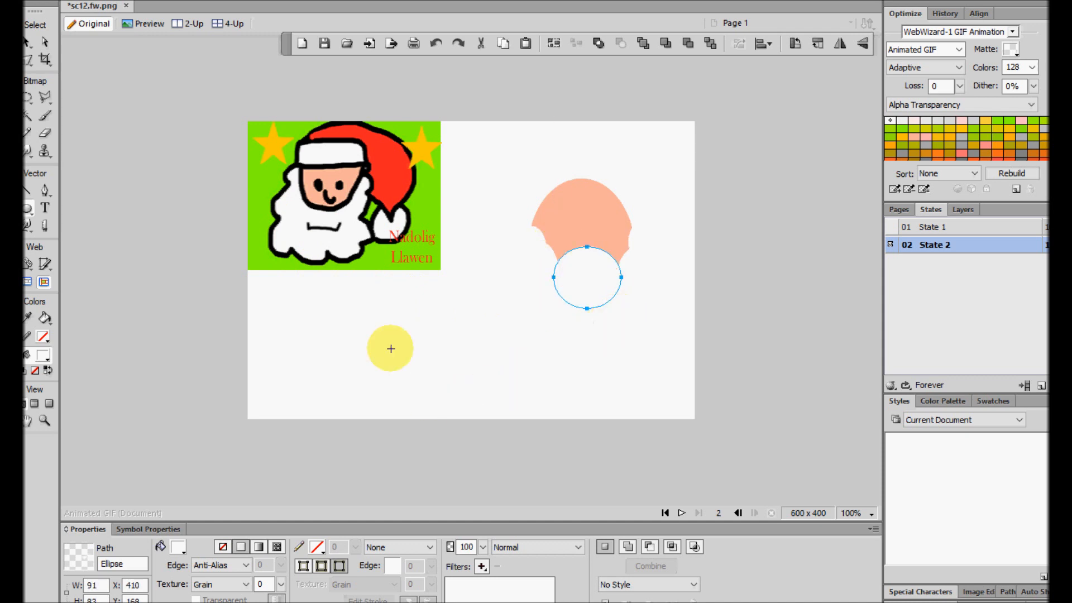
Change the canvas colour to a custom green sampled from the Santa picture's background.
click(193, 1)
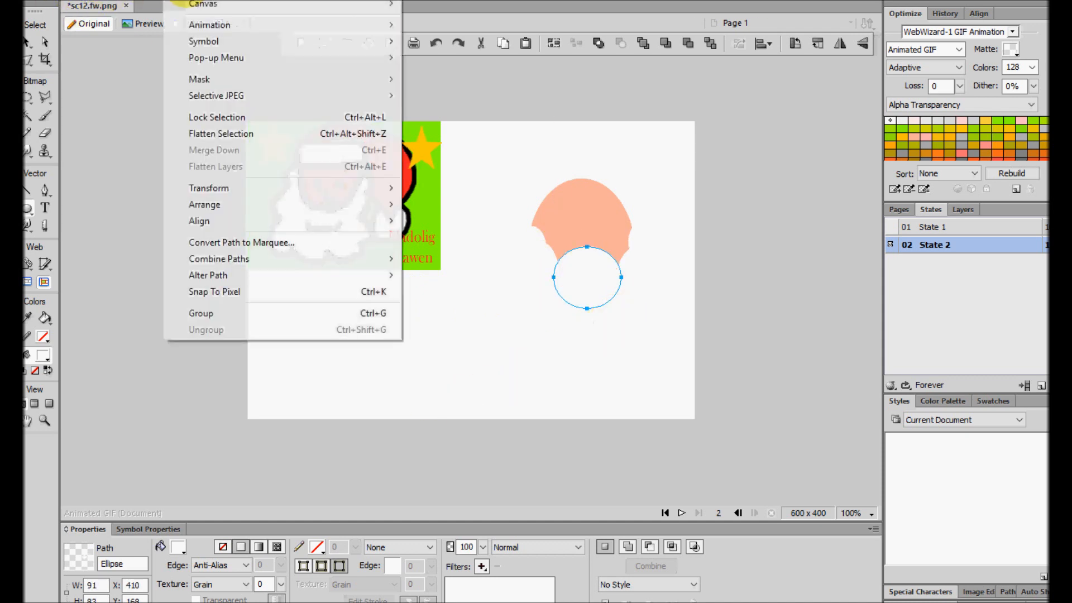
mouse_move(230, 10)
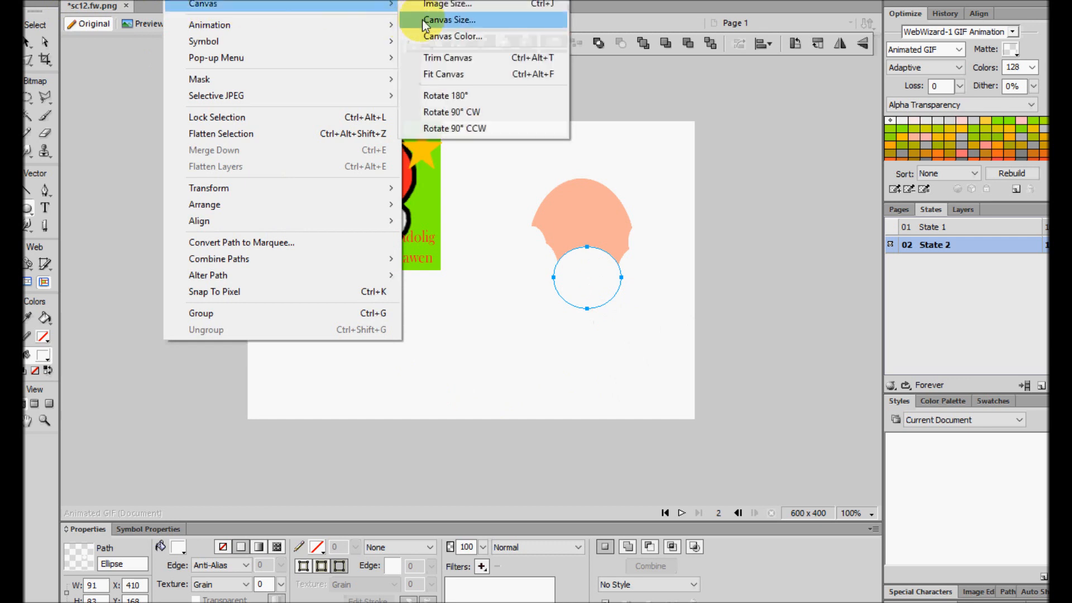
click(451, 36)
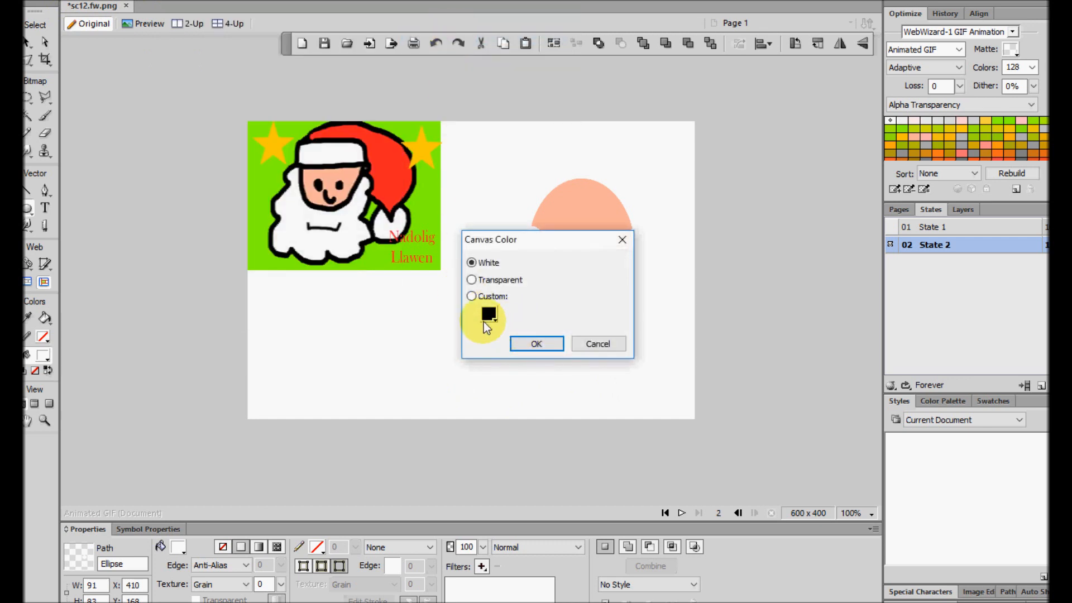
click(488, 314)
click(252, 229)
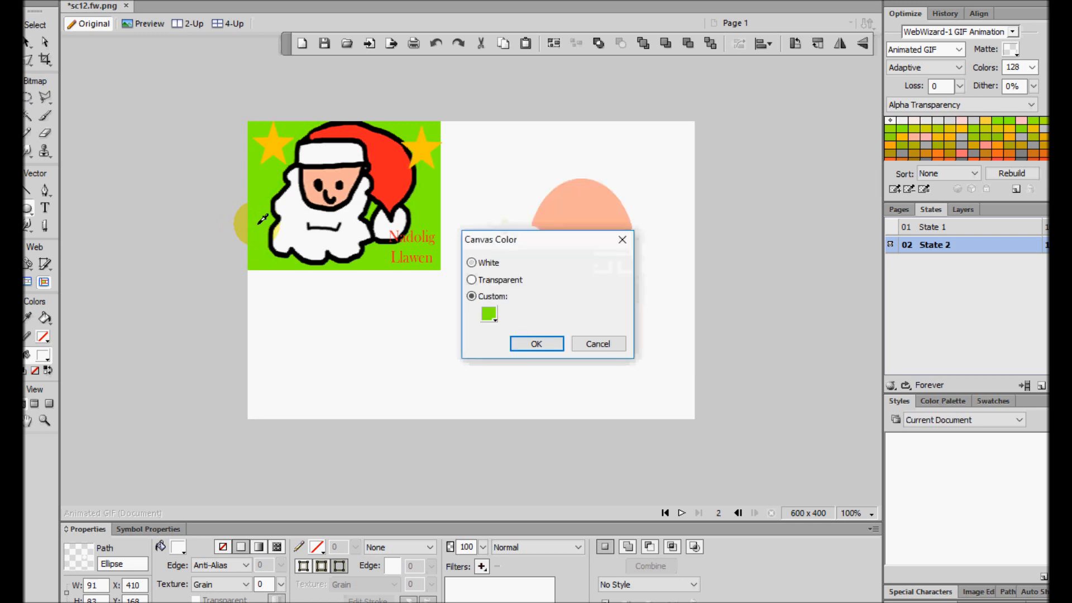
click(536, 344)
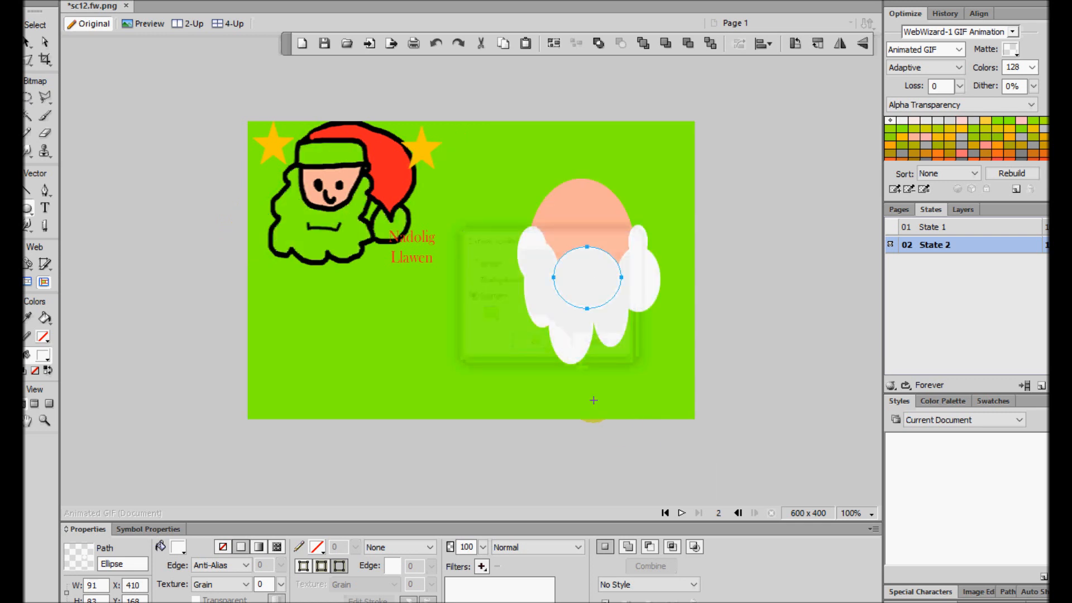
Extend the beard with smaller white ellipses along its outer and lower edges.
drag(517, 259, 530, 313)
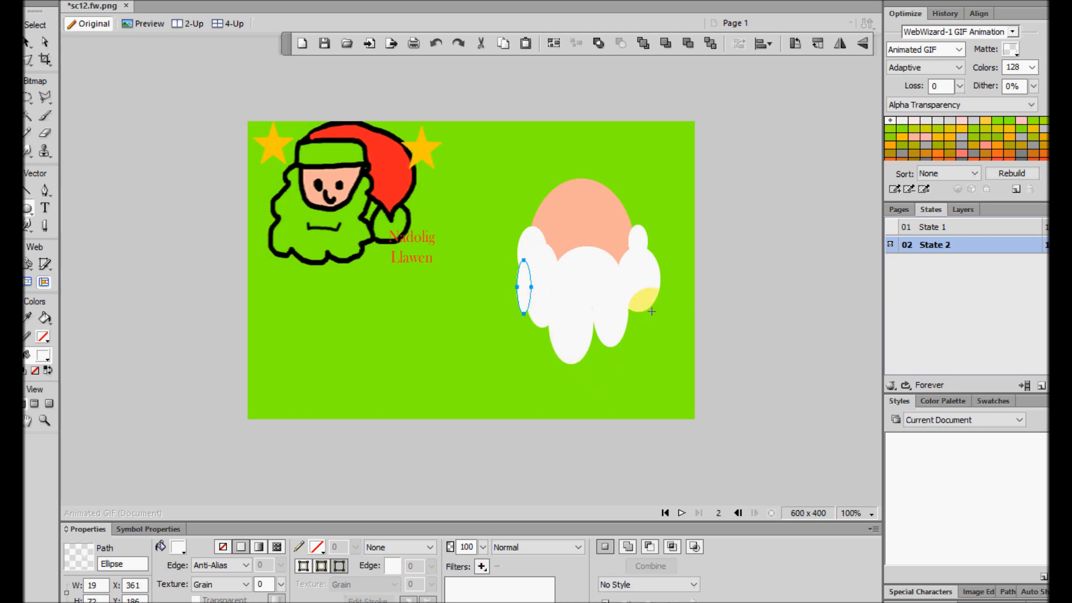
mouse_move(616, 301)
mouse_down()
mouse_move(641, 332)
mouse_move(593, 339)
mouse_move(604, 352)
mouse_up()
drag(540, 315, 552, 337)
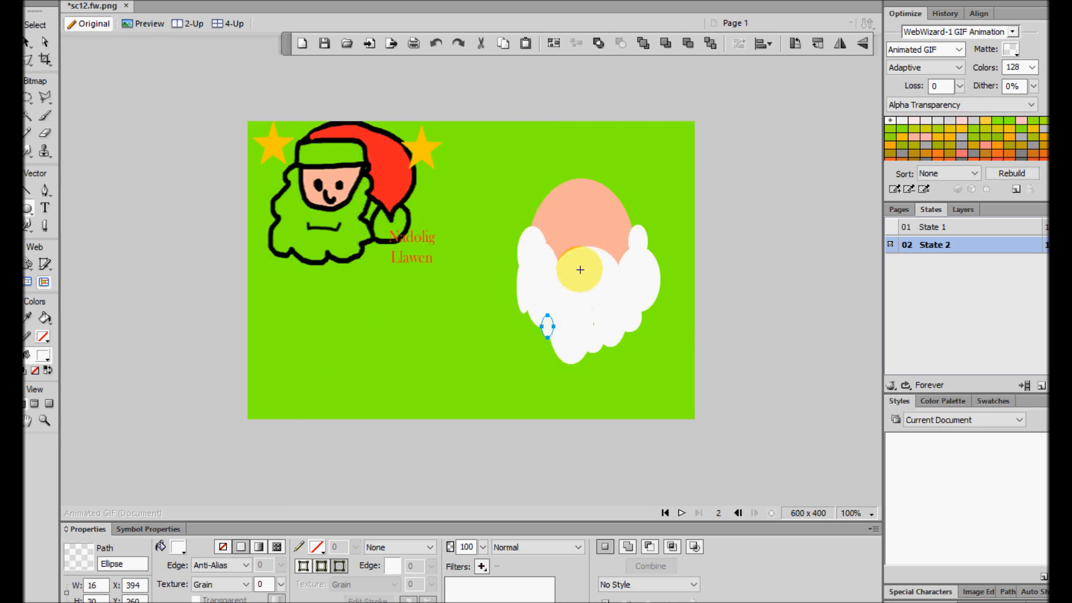
Draw a mouth ellipse about 39 by 22 px on the beard and fill it with the face's skin colour.
drag(572, 270, 601, 287)
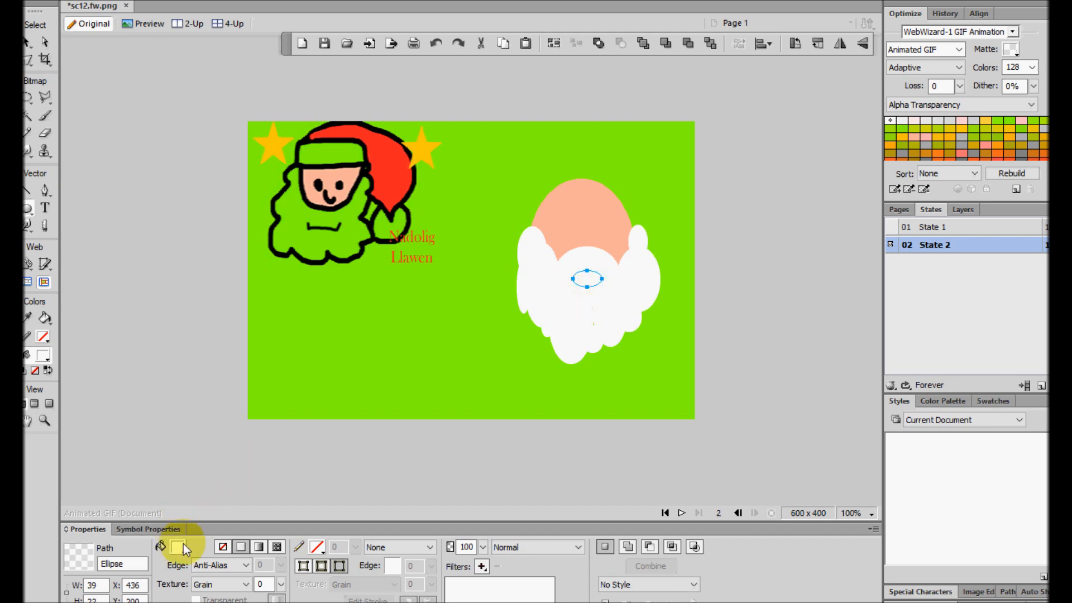
click(179, 546)
click(599, 211)
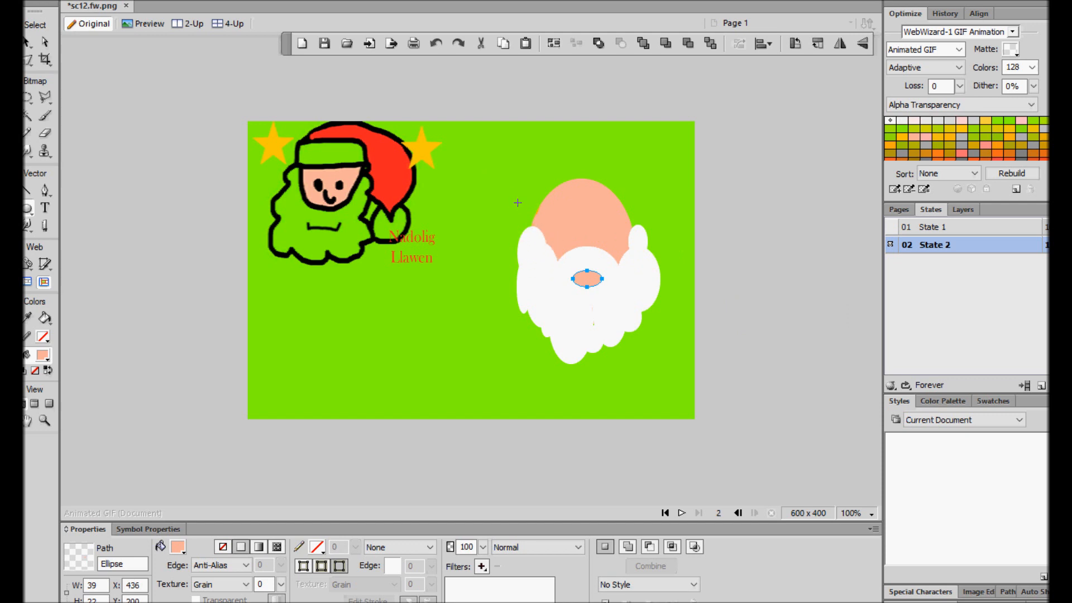
Add white hair ellipses above the beard on both sides of the face, about 30 by 44 px and 40 by 41 px.
drag(521, 203, 544, 235)
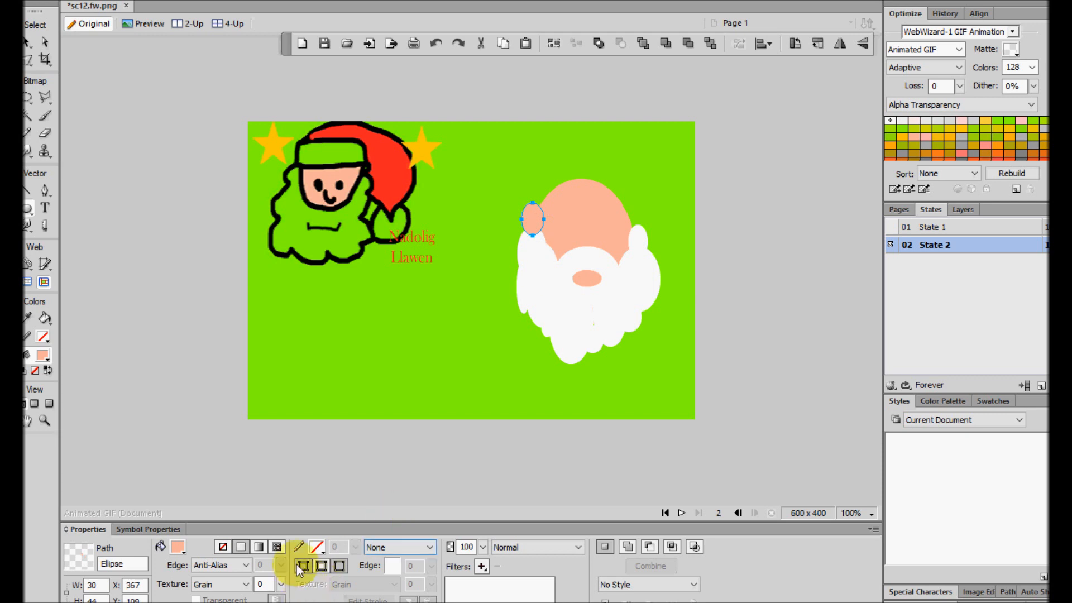
click(176, 550)
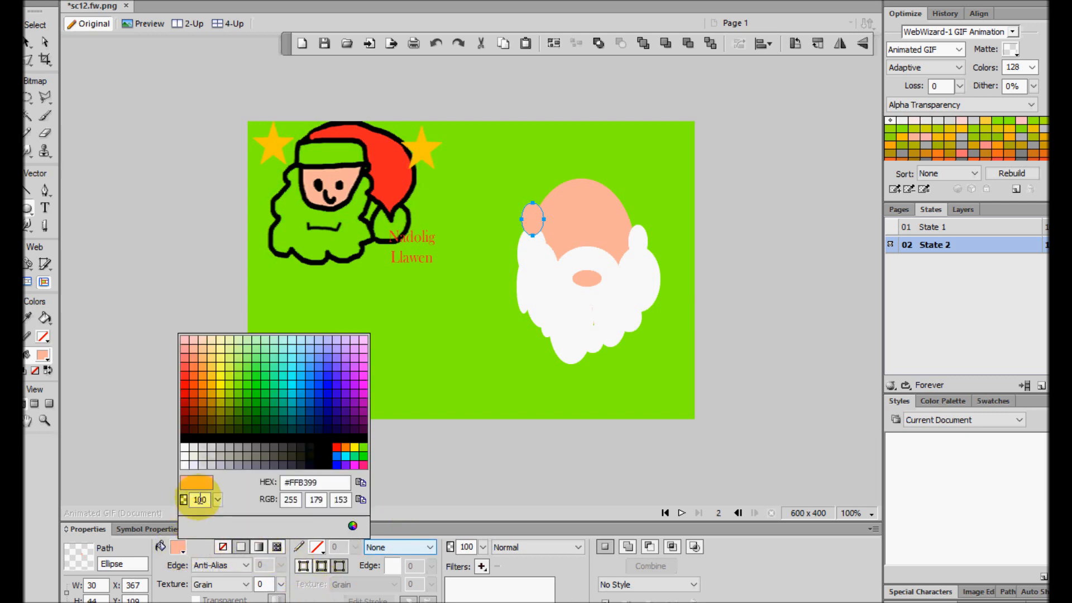
click(194, 457)
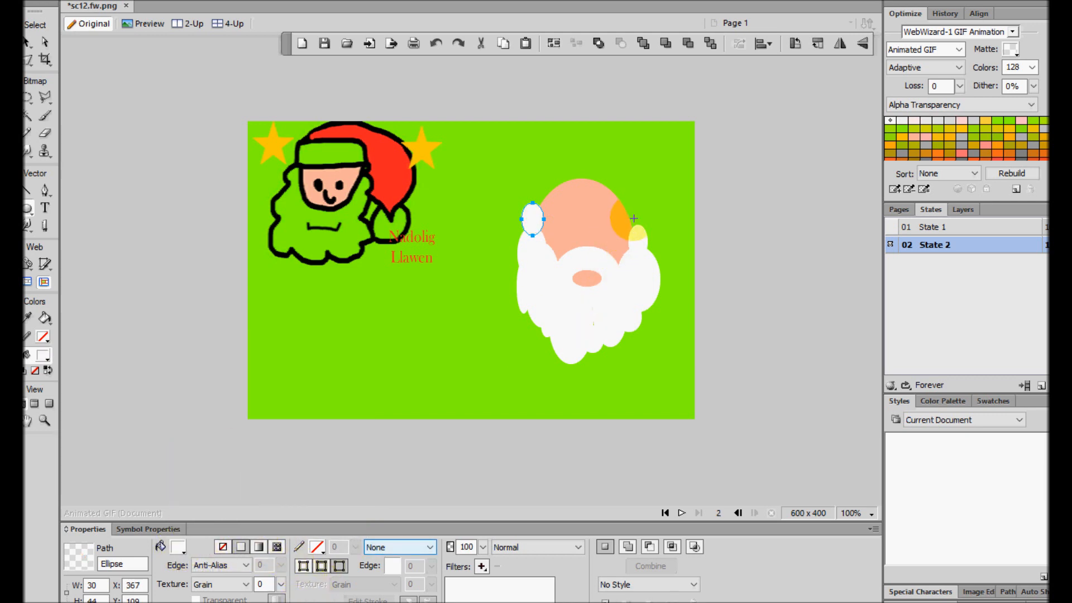
drag(629, 212, 658, 242)
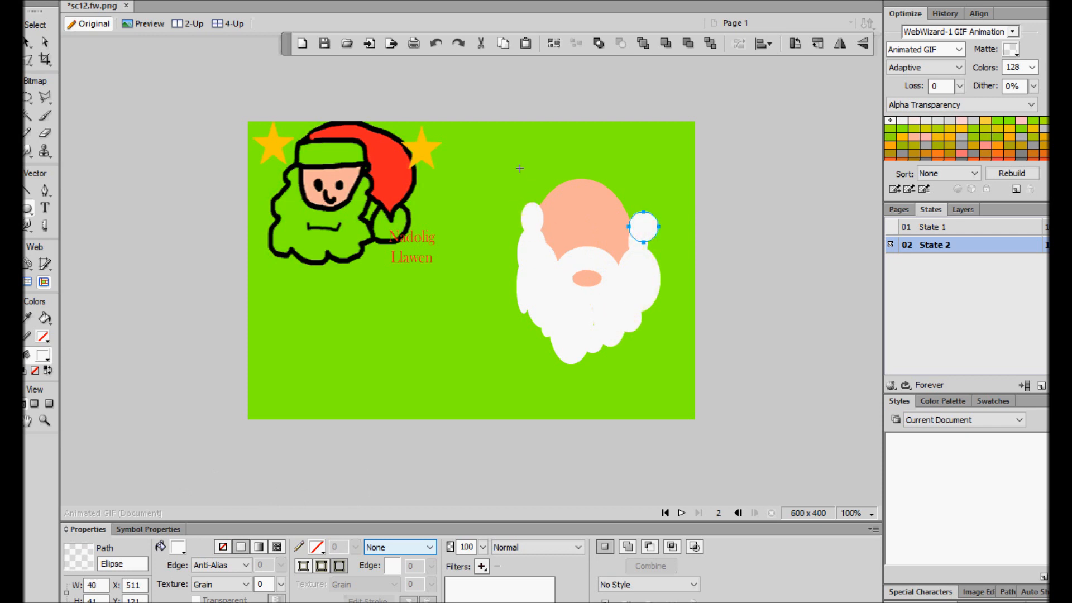
Draw a white ellipse about 199 by 69 px across the forehead as the hat brim, then narrow and flatten it by its anchor points.
drag(519, 167, 668, 217)
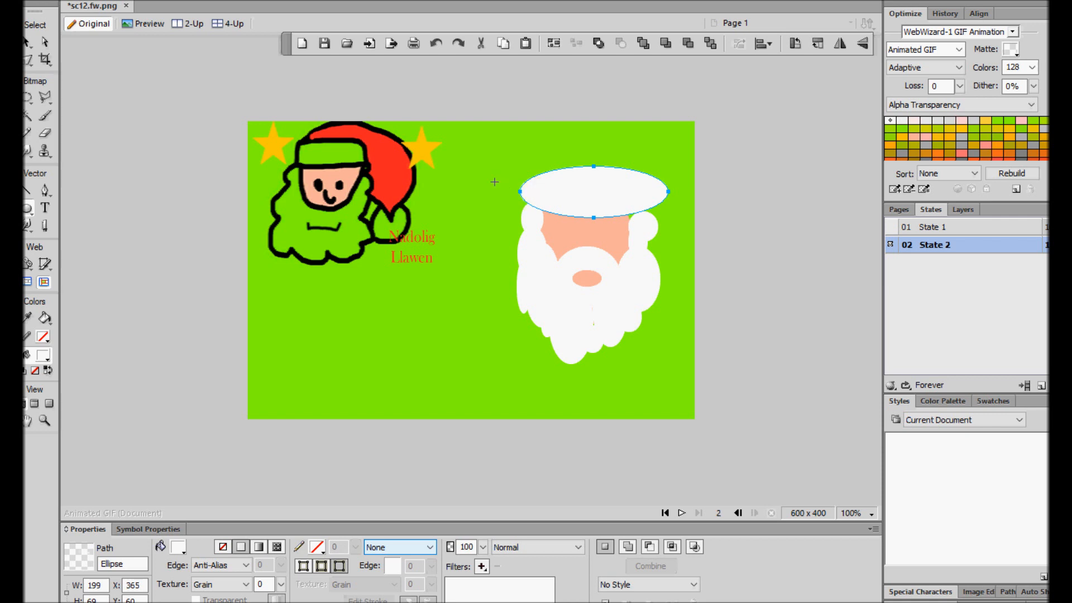
click(45, 45)
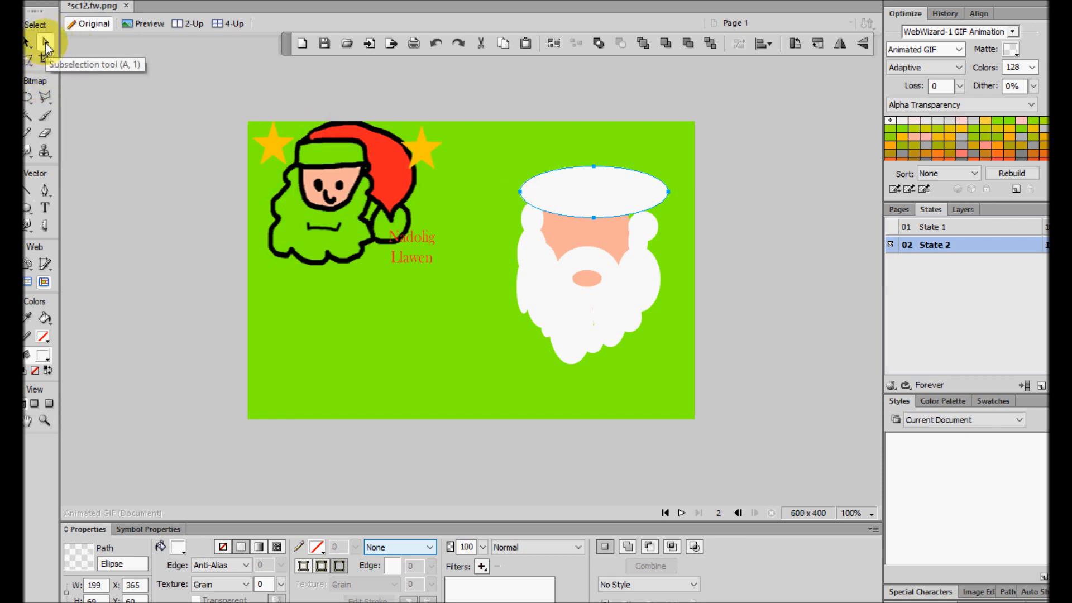
drag(519, 192, 532, 191)
drag(671, 193, 657, 195)
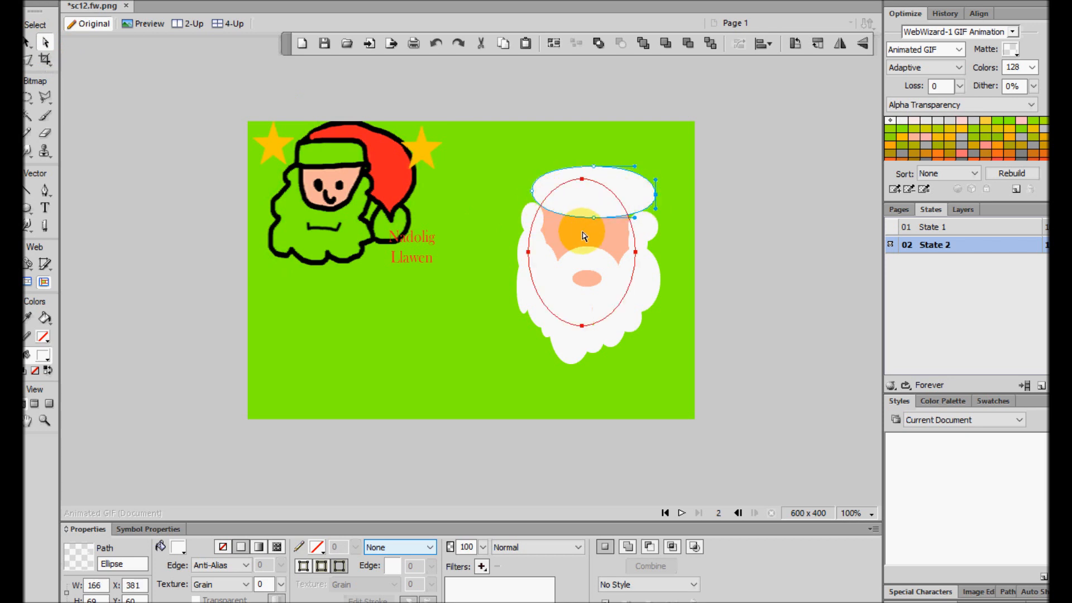
drag(595, 219, 589, 199)
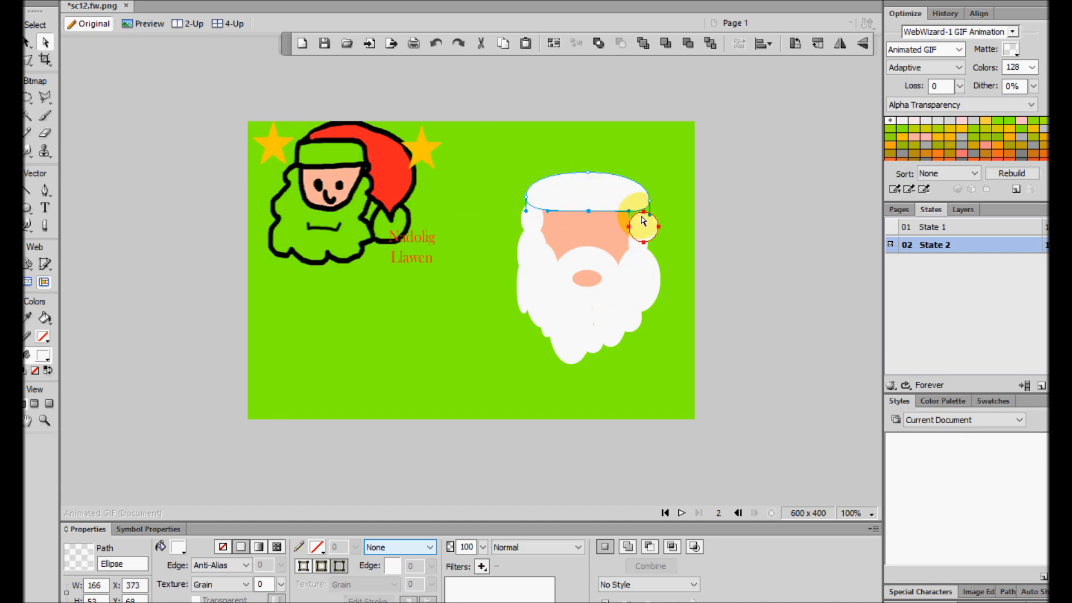
Refine the brim's ends to about 164 px wide with the Subselection tool and move the right-hand hair ellipse inward beneath it.
drag(633, 210, 635, 200)
mouse_move(527, 197)
mouse_down()
mouse_move(538, 197)
mouse_move(527, 196)
mouse_up()
drag(647, 230, 638, 224)
click(626, 202)
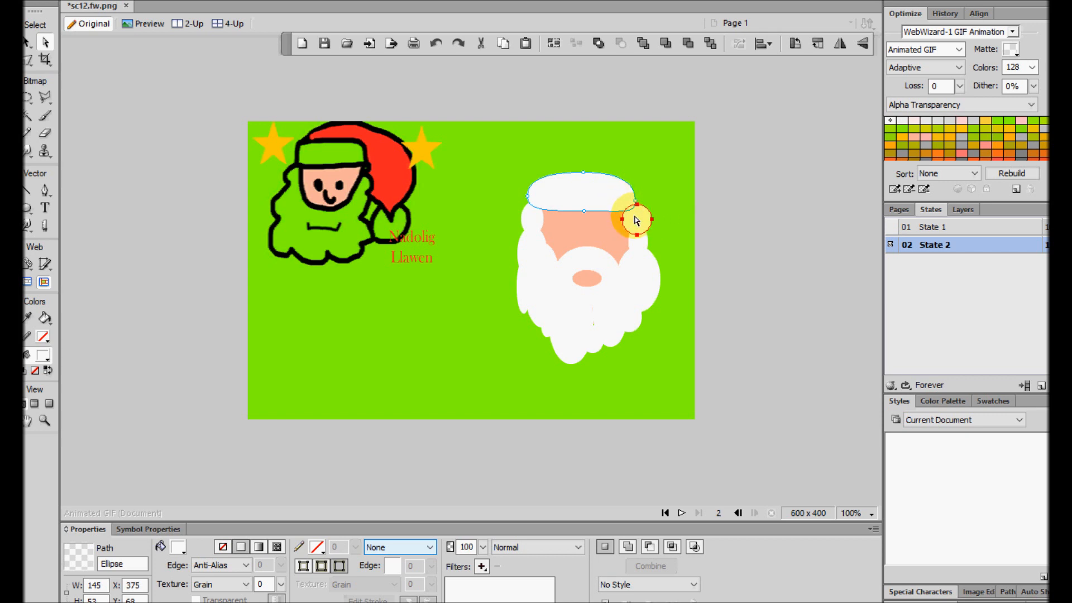
drag(636, 204, 651, 175)
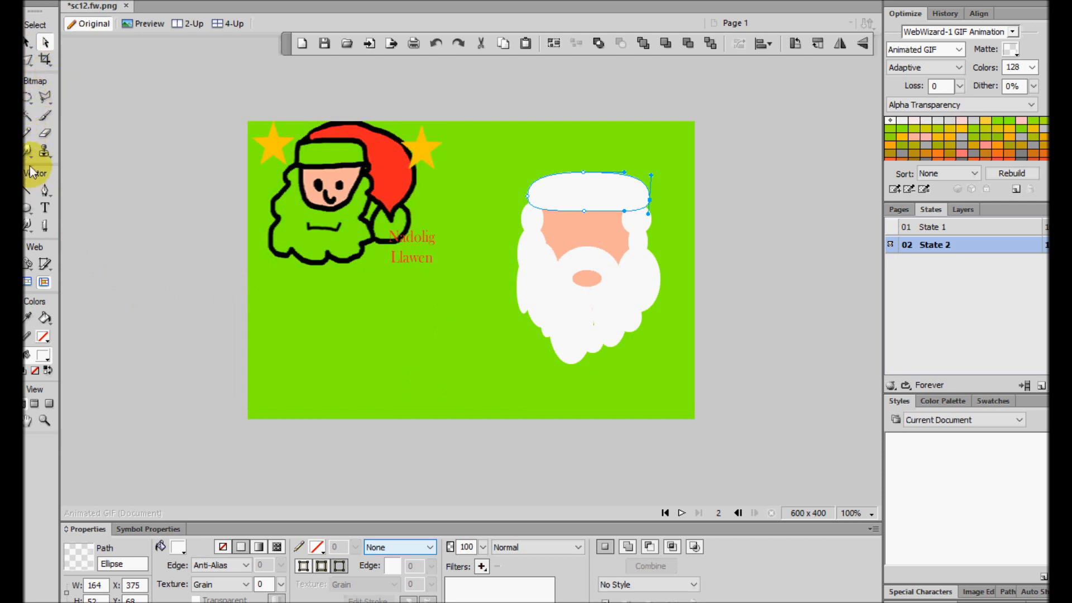
Build the hat above the brim from overlapping ellipses about 160 by 66, 66 by 48 and 42 by 26 px, using red sampled from Santa's hat.
click(27, 207)
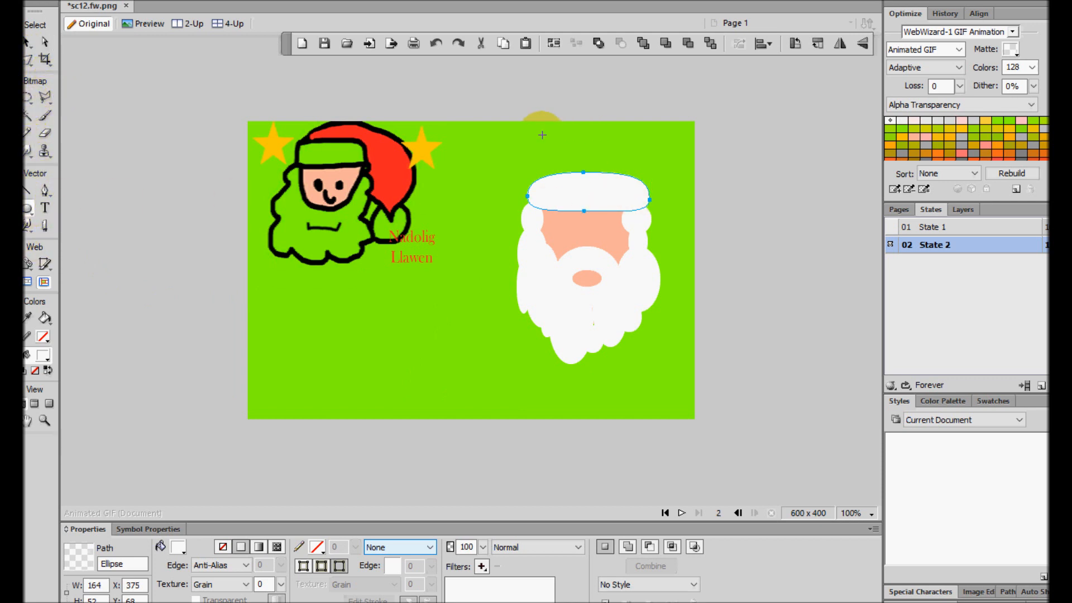
drag(534, 139, 654, 188)
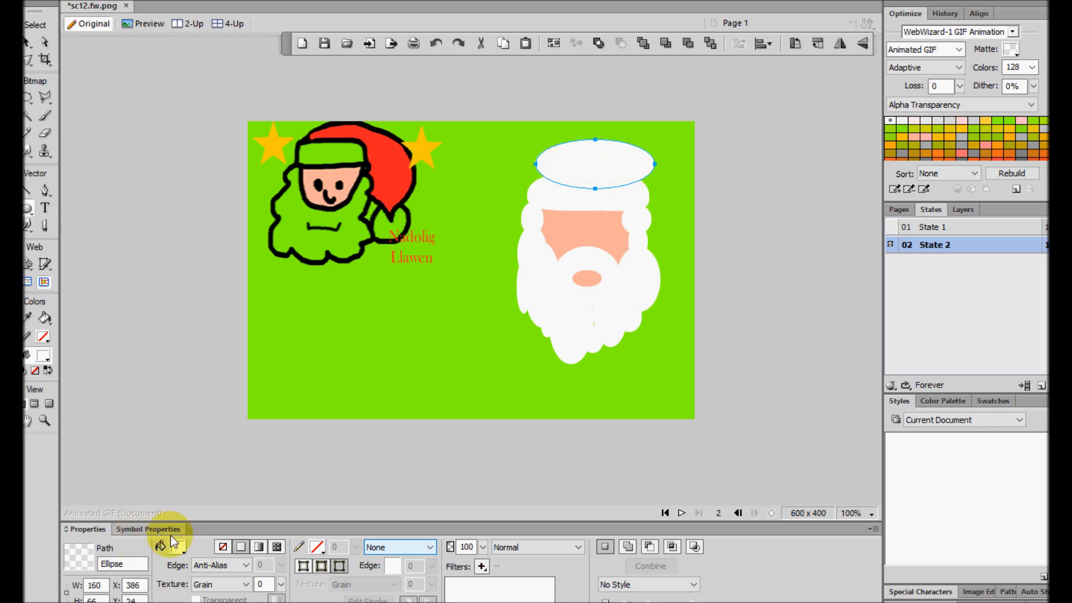
click(178, 547)
click(386, 169)
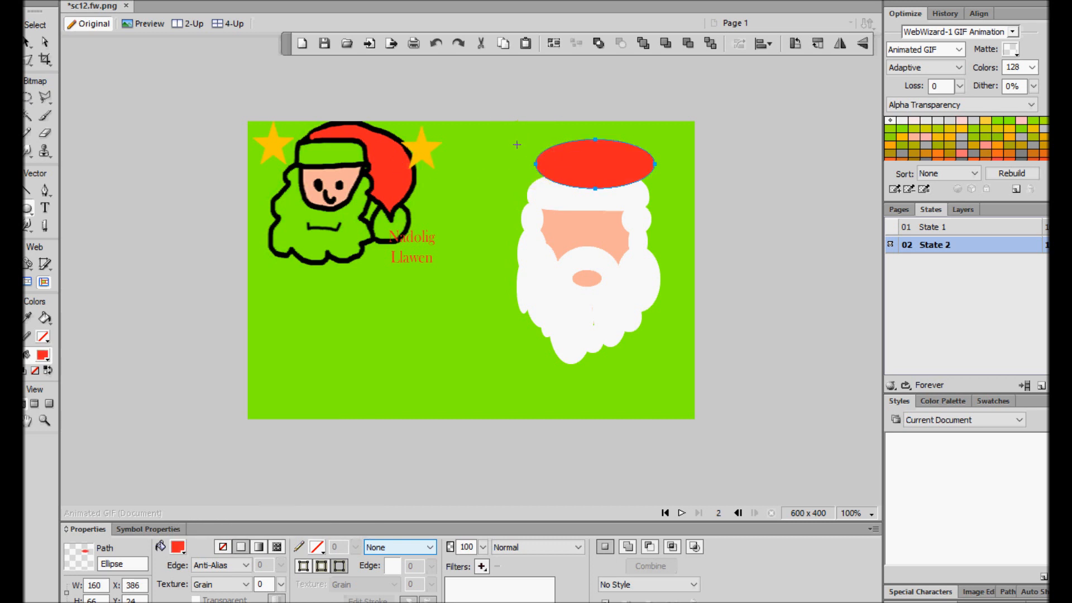
drag(517, 149, 567, 184)
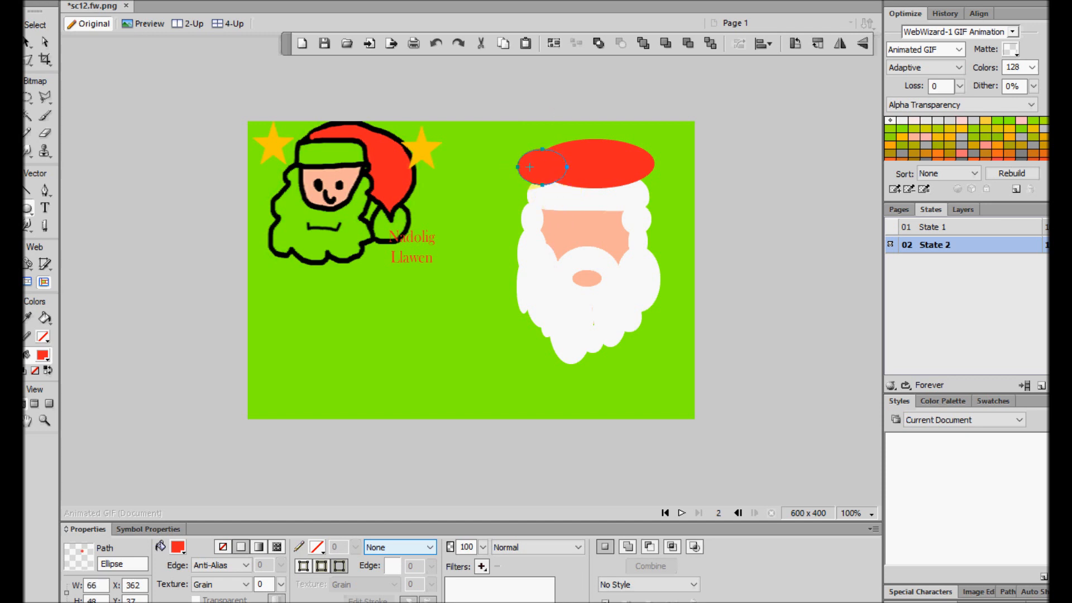
drag(506, 166, 537, 185)
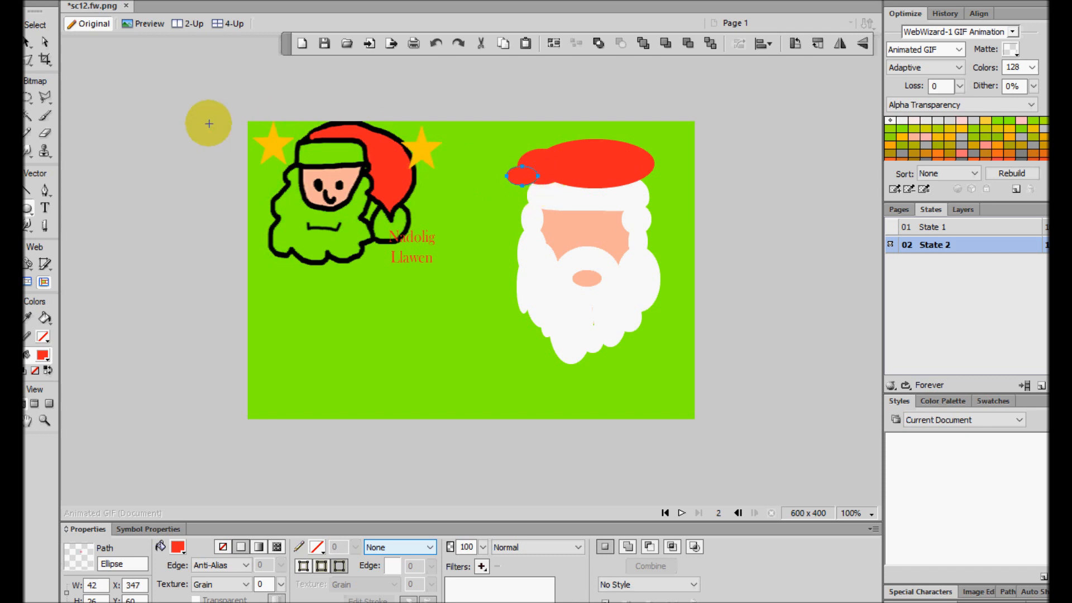
Stretch the smallest red ellipse with the Subselection tool into a drooping hat tail about 67 by 126 px beside the face.
click(46, 42)
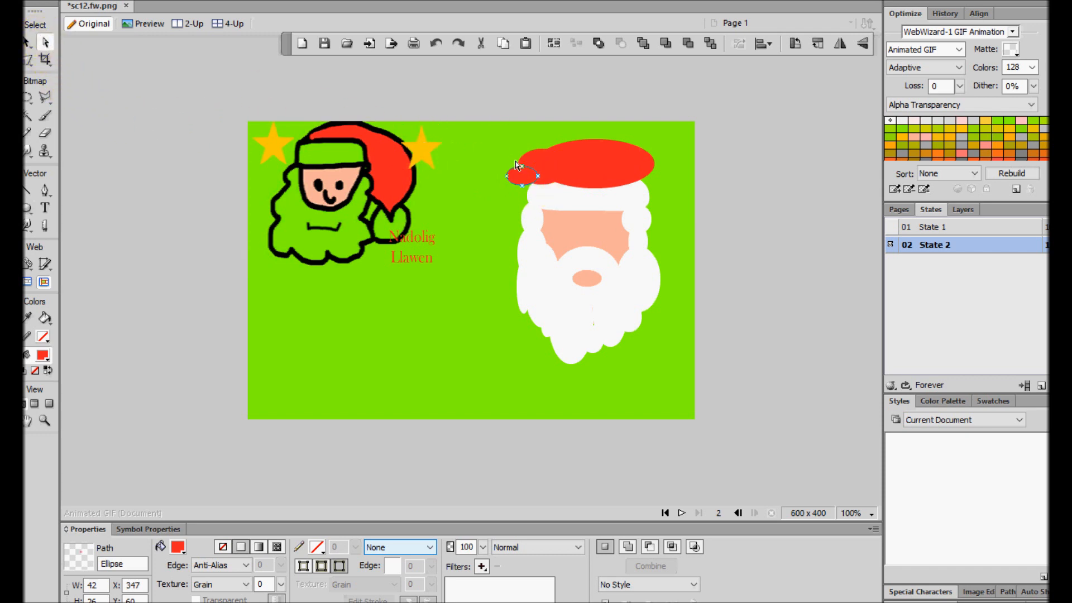
drag(519, 165, 521, 157)
drag(521, 186, 489, 252)
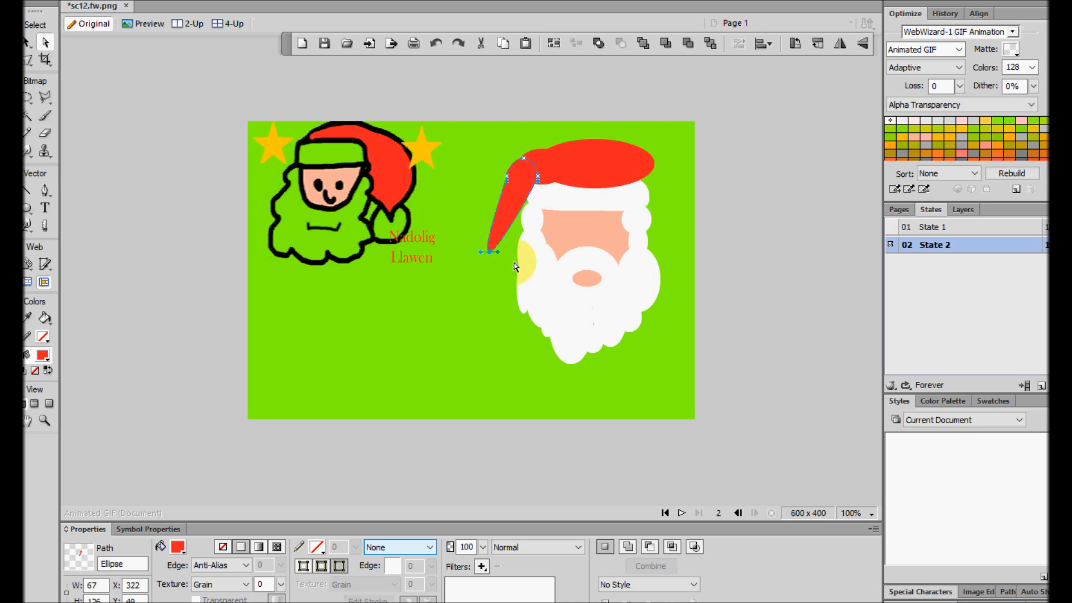
Raise the middle hat ellipse and reshape the large red ellipse to about 166 by 80 px by its anchor points and handles.
click(542, 155)
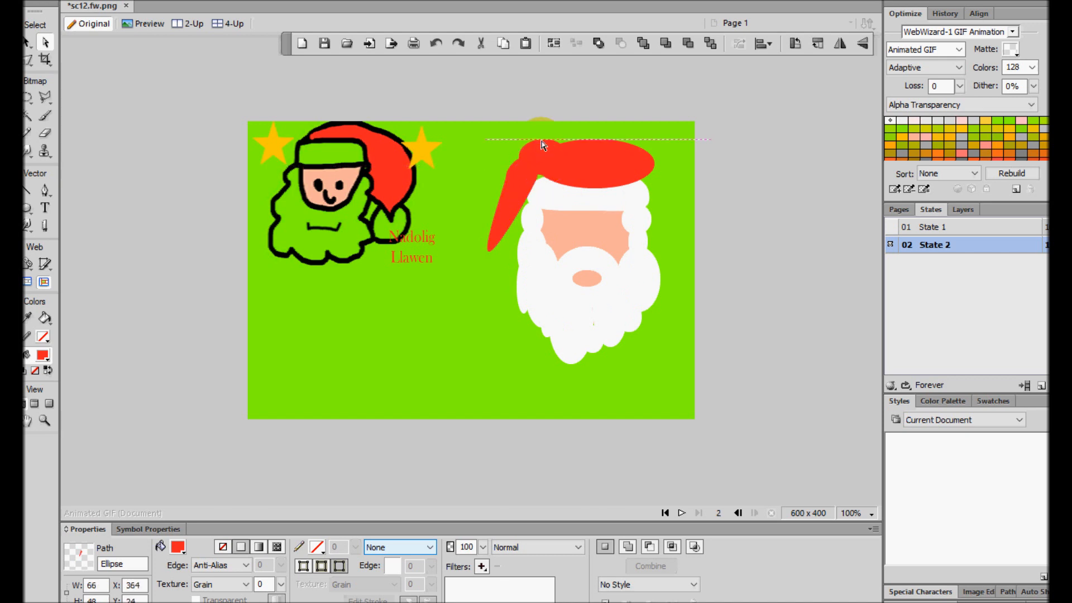
drag(545, 181, 580, 183)
drag(654, 165, 646, 167)
drag(587, 143, 537, 129)
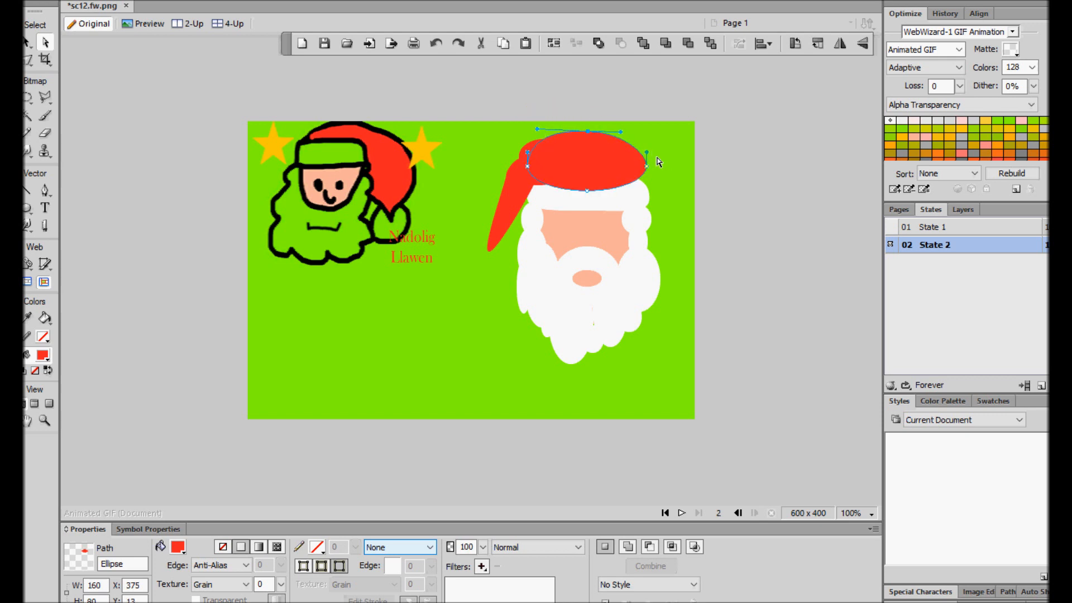
drag(646, 152, 664, 149)
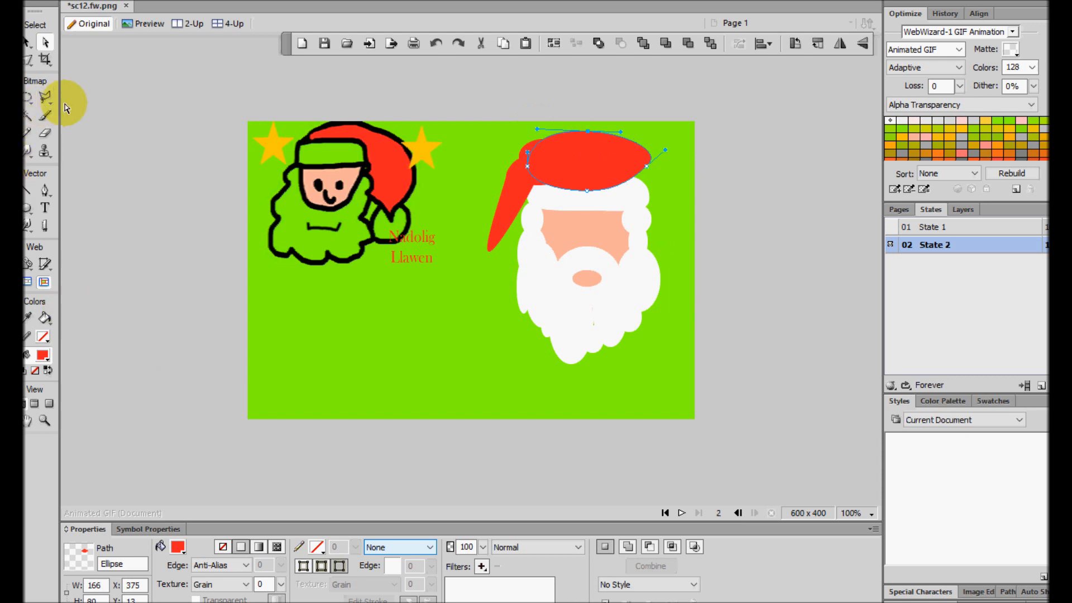
Draw an ellipse about 34 by 42 px at the end of the hat tail as a pompom and fill it white.
click(27, 208)
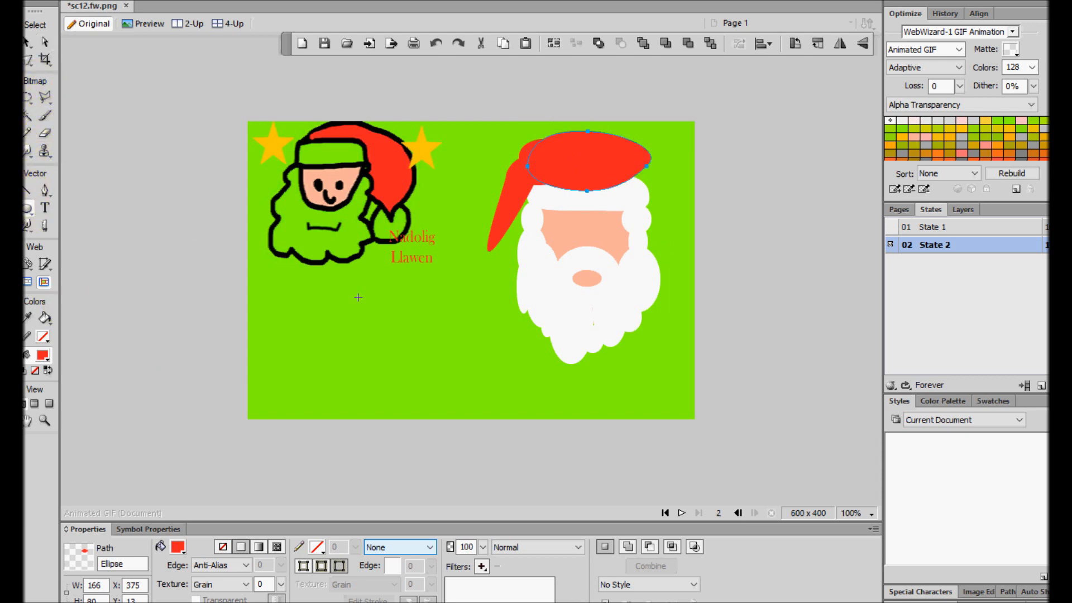
mouse_move(478, 239)
mouse_down()
mouse_move(491, 273)
mouse_move(503, 270)
mouse_up()
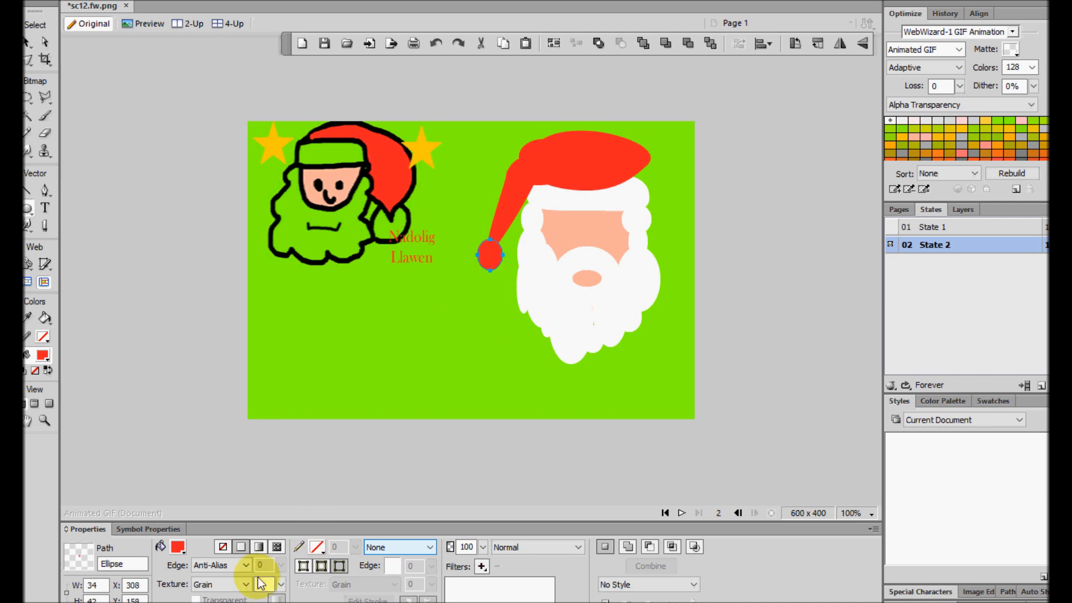
click(179, 548)
click(195, 456)
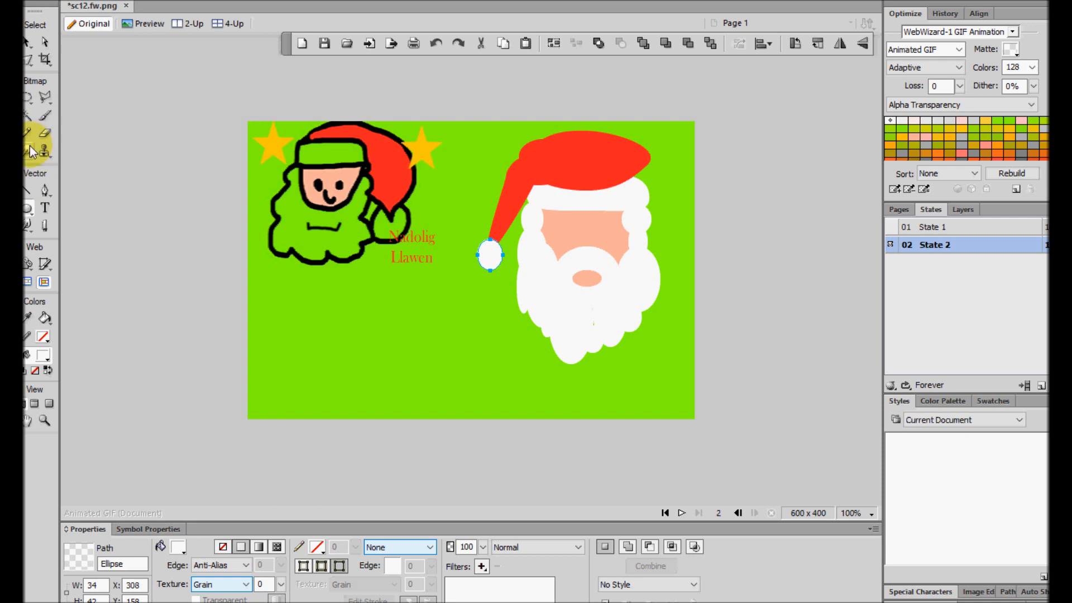
Draw two white eyes about 20 by 23 px on the face and a black pupil about 11 by 15 px in the left one.
drag(564, 219, 610, 234)
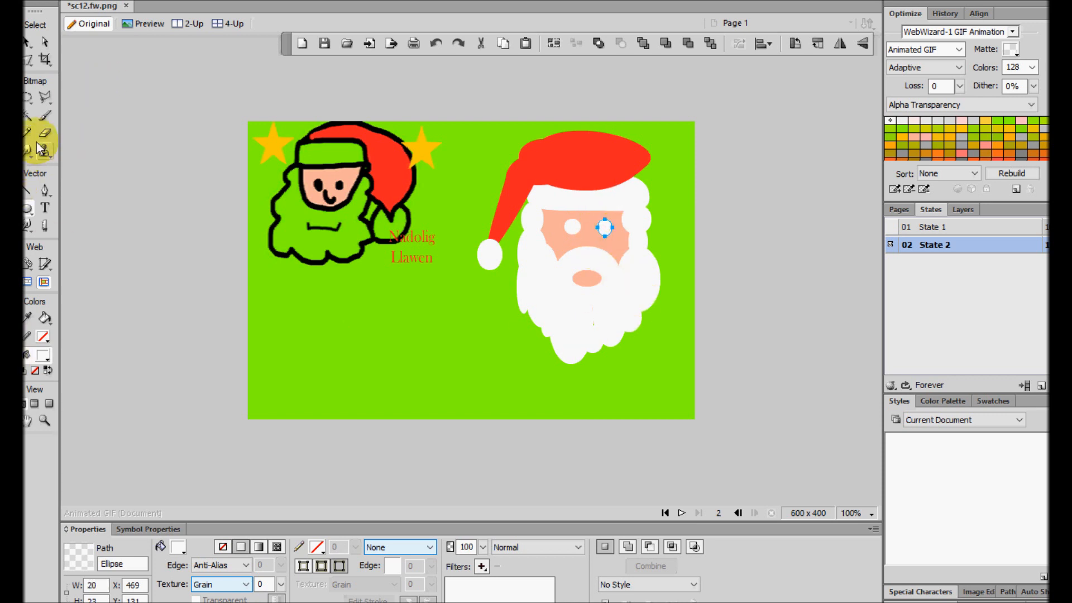
drag(571, 224, 580, 235)
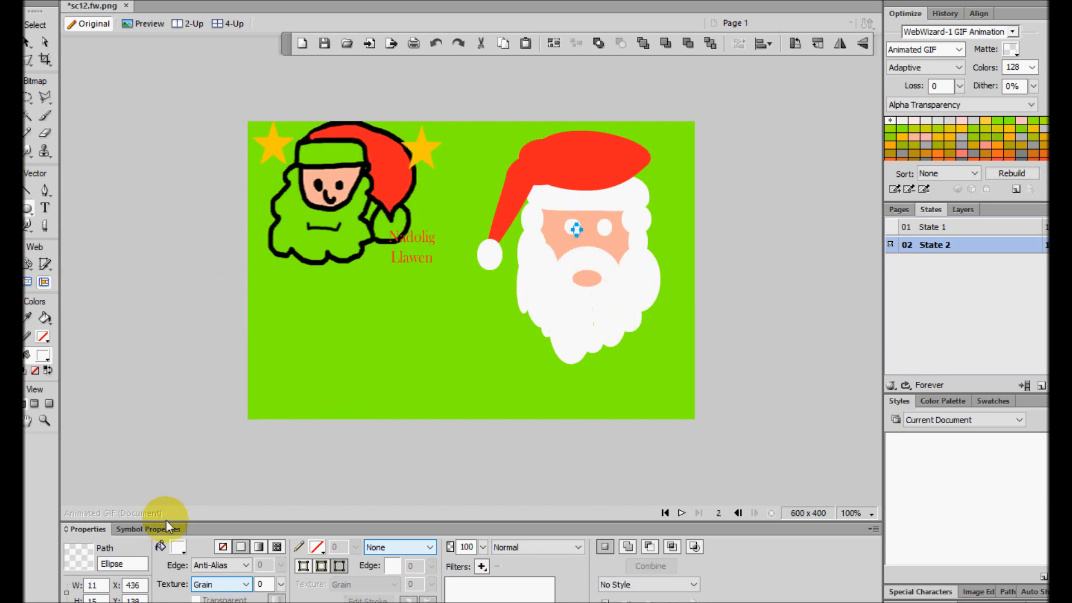
click(180, 548)
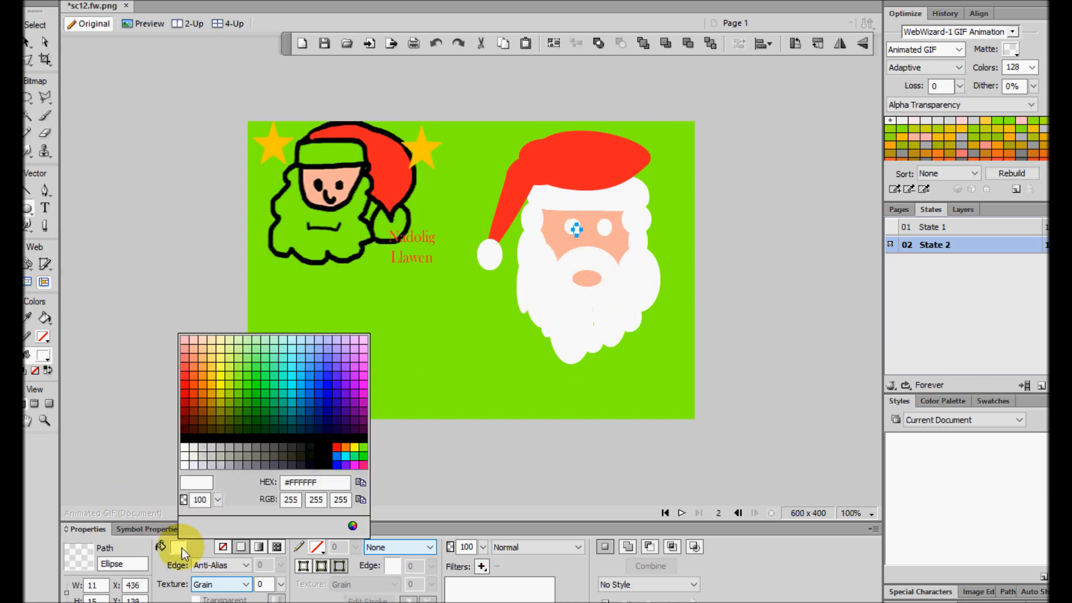
click(184, 439)
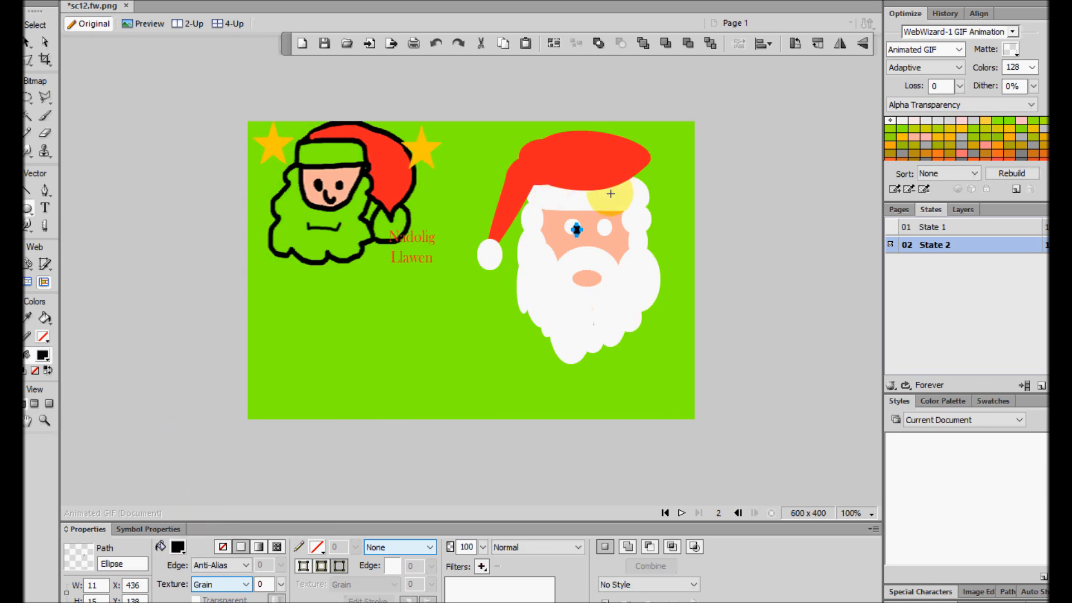
Duplicate the black pupil and shift the copy about 40 px to the right onto the other eye.
key(v)
key(u)
key(Right)
key(Right)
key(Right)
key(Right)
key(Right)
key(Right)
key(Right)
key(Right)
key(Right)
key(Right)
key(Right)
key(Right)
key(Right)
key(Right)
key(Right)
key(Right)
key(Right)
key(Right)
key(Right)
key(Right)
key(Right)
key(Right)
key(Right)
key(Right)
key(Right)
key(Right)
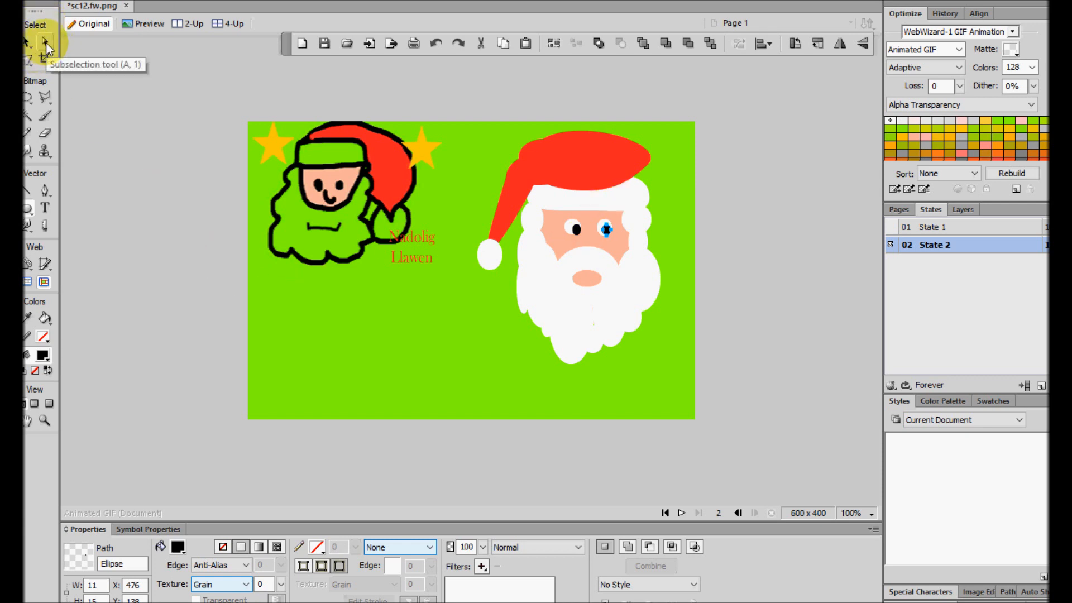
click(29, 44)
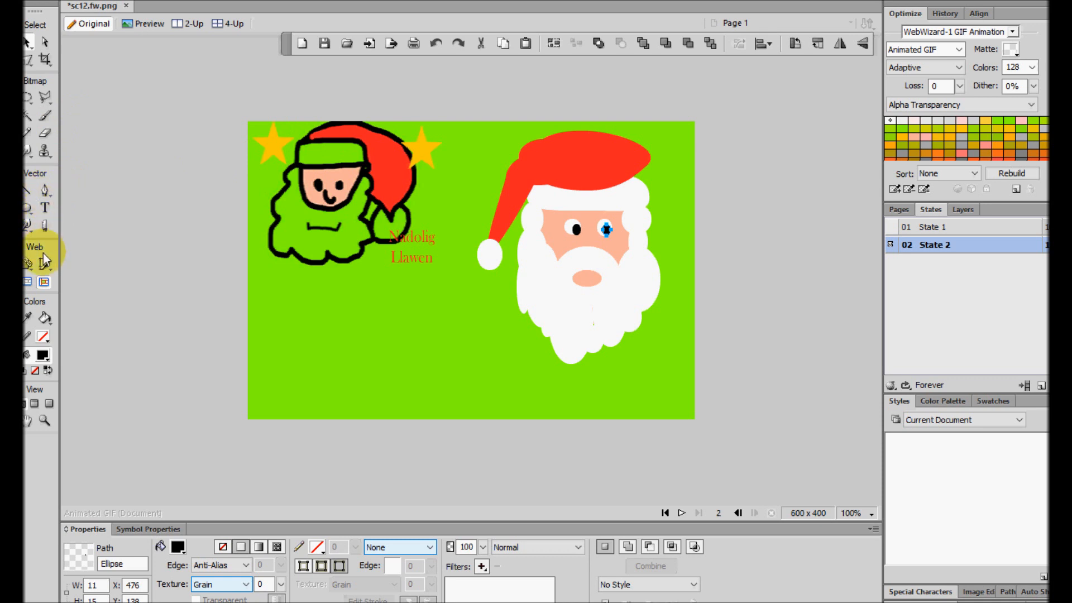
Fill the outlined example Santa's beard, hat brim and pompom with white using the Paint Bucket tool.
click(45, 319)
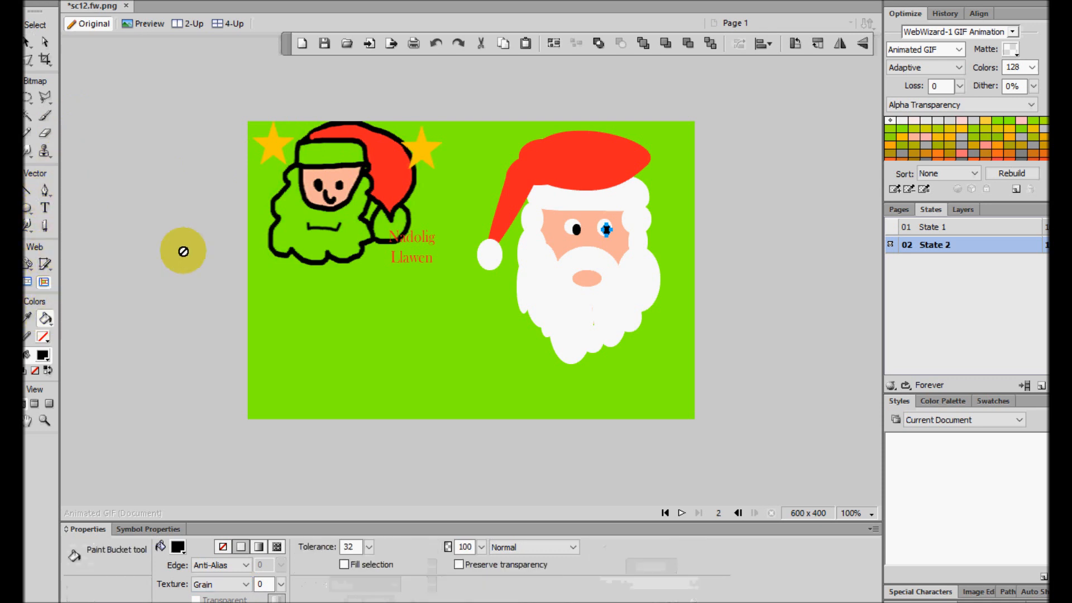
click(301, 214)
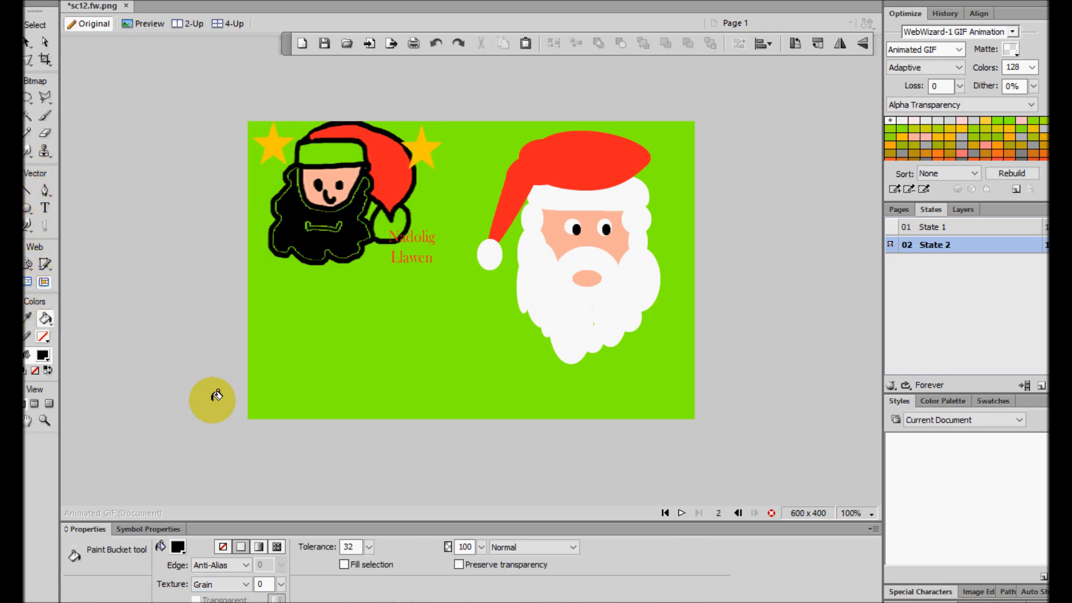
click(178, 546)
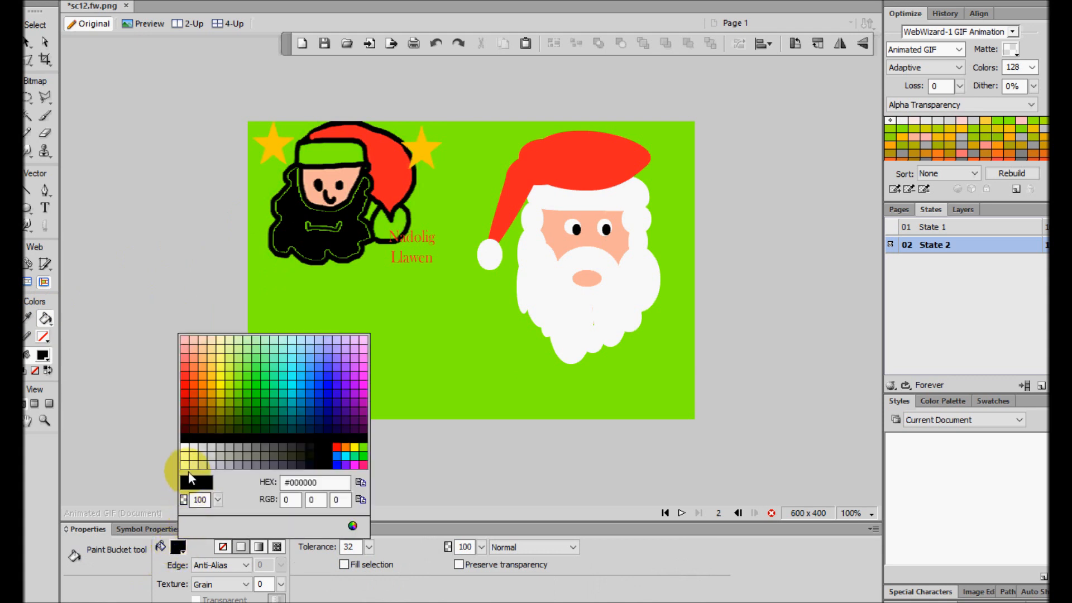
click(187, 452)
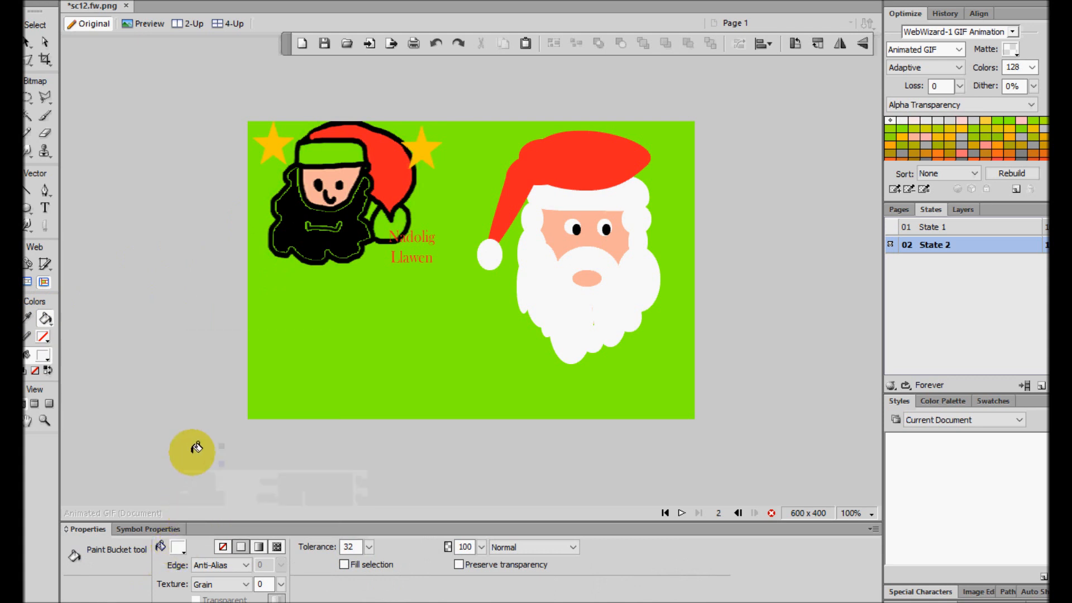
click(300, 223)
click(333, 151)
click(390, 220)
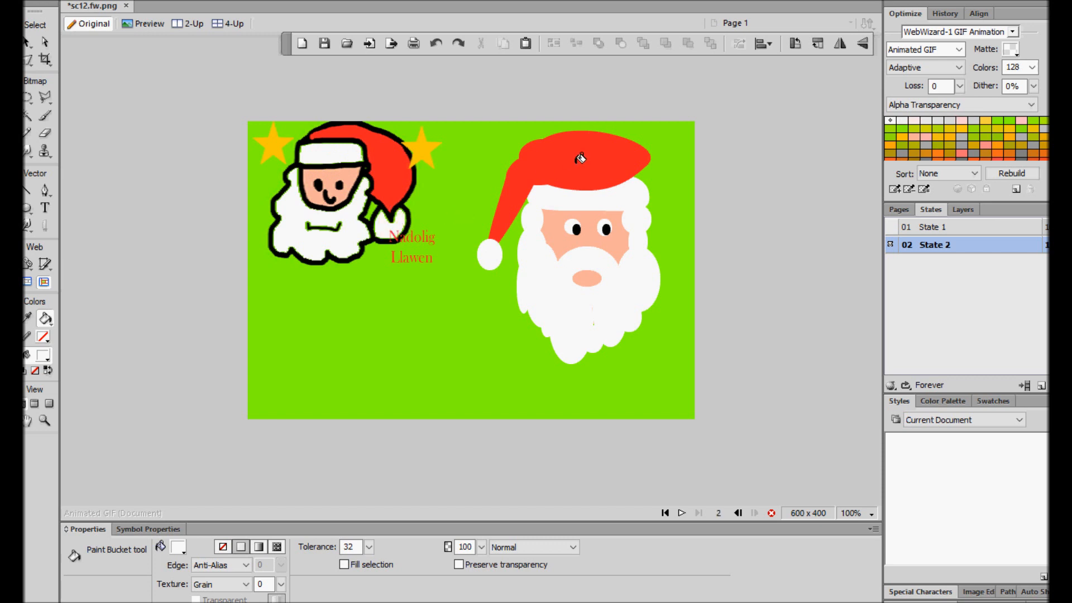